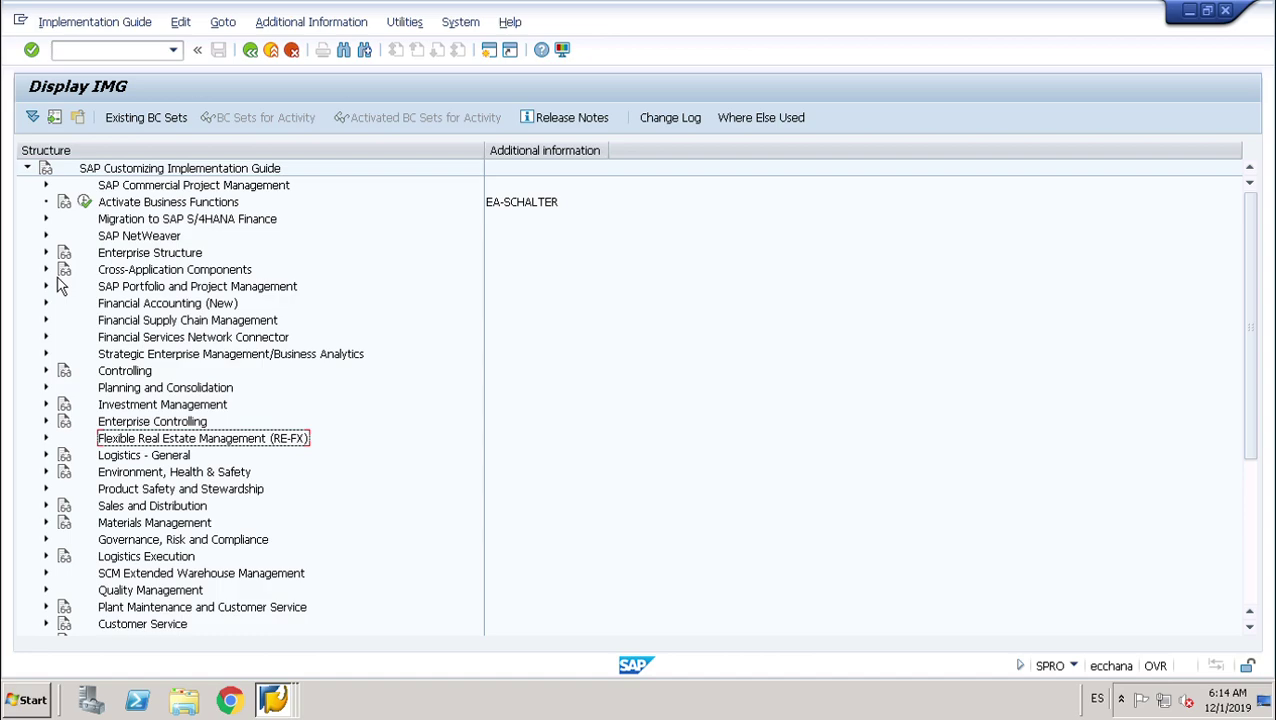
Step: Examine the plant to company code assignments under Enterprise Structure, Assignment, Logistics - General in the Implementation Guide
click(58, 262)
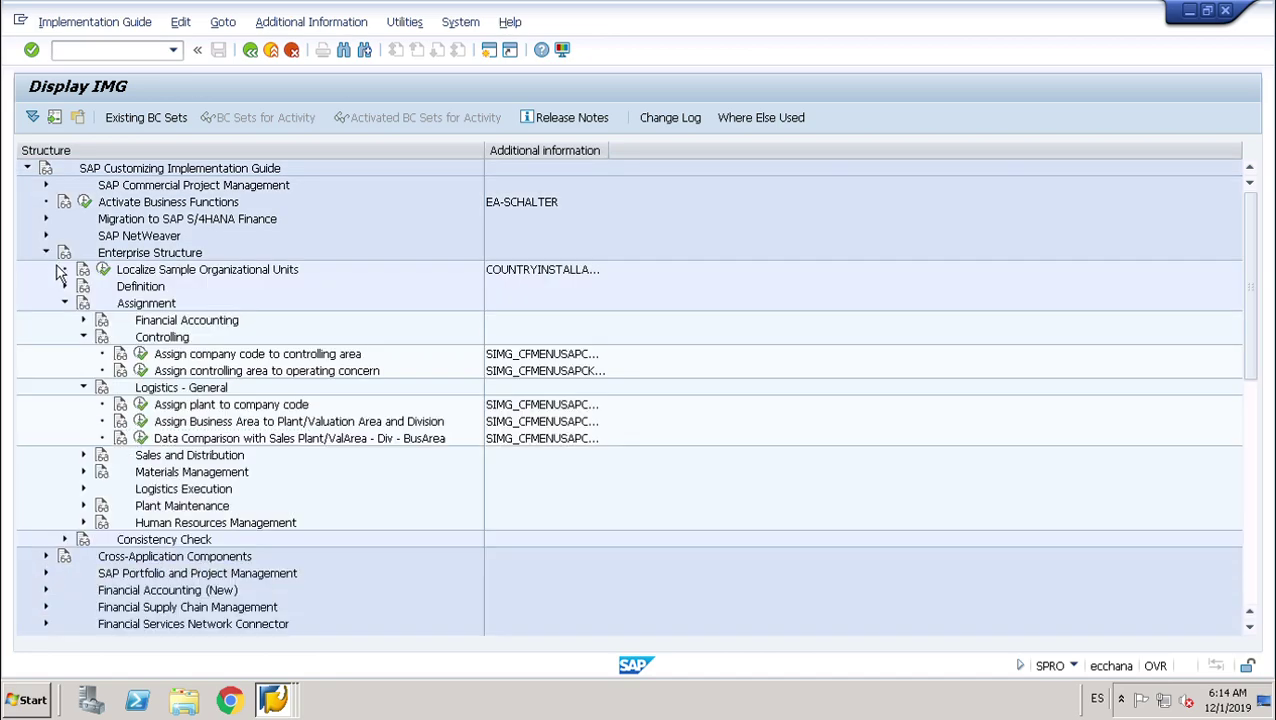
click(141, 405)
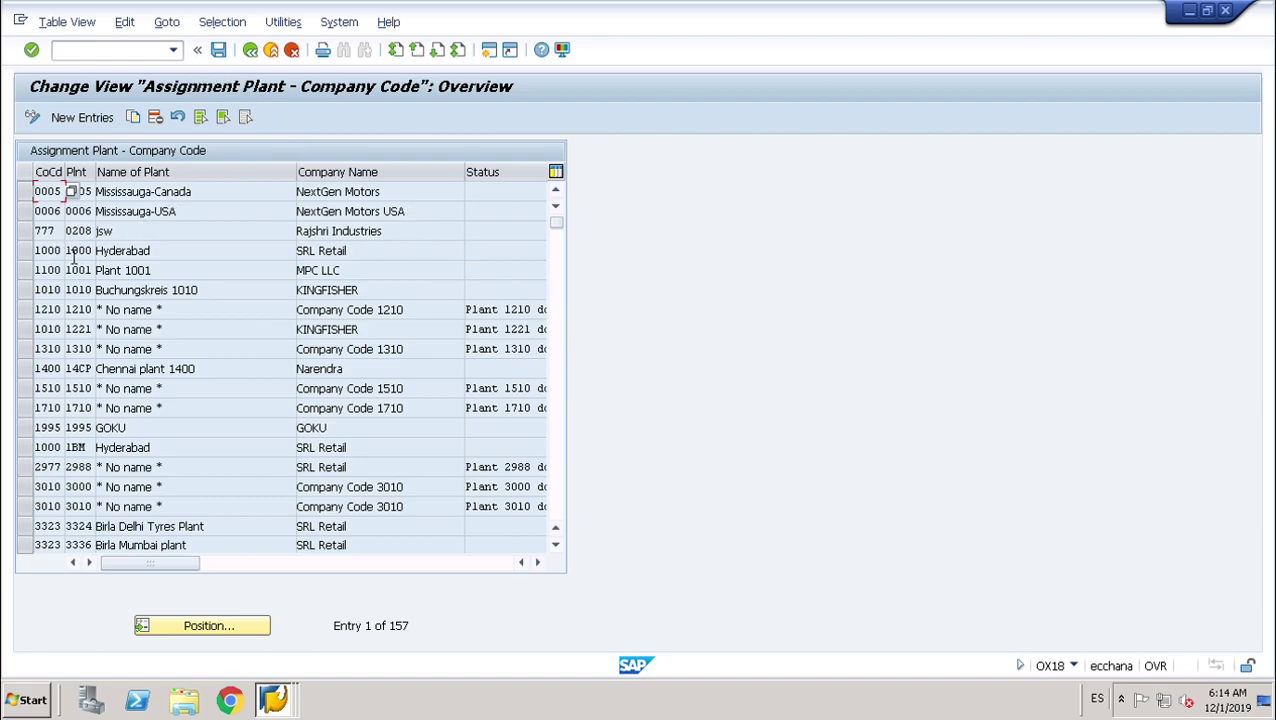
click(260, 62)
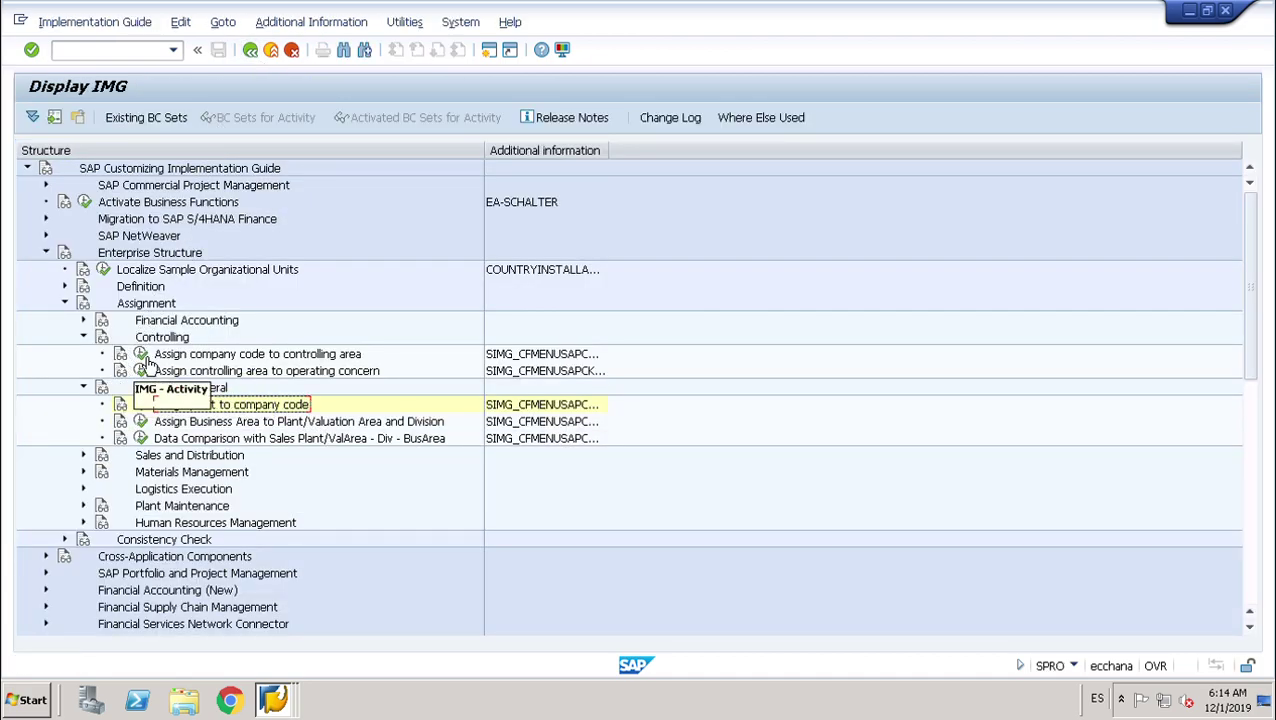
Step: Examine the company codes assigned to controlling area 1000 in the Assign company code to controlling area activity
click(142, 354)
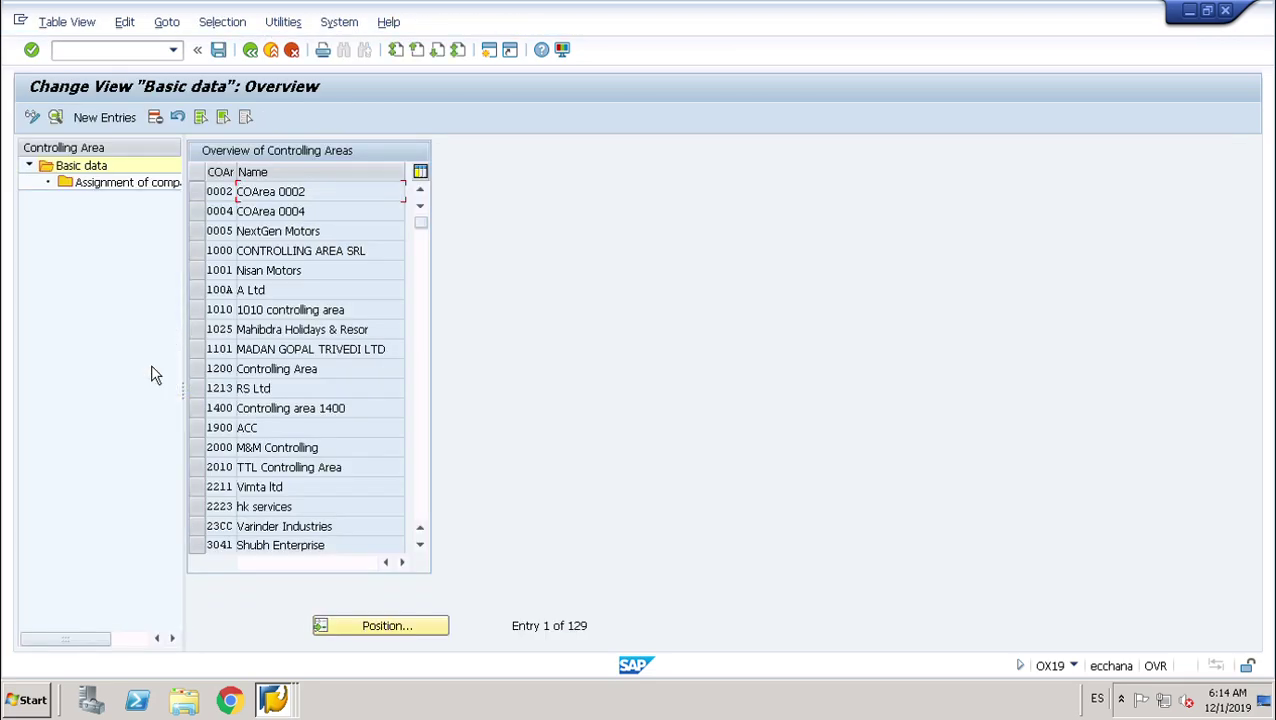
click(212, 253)
double_click(127, 190)
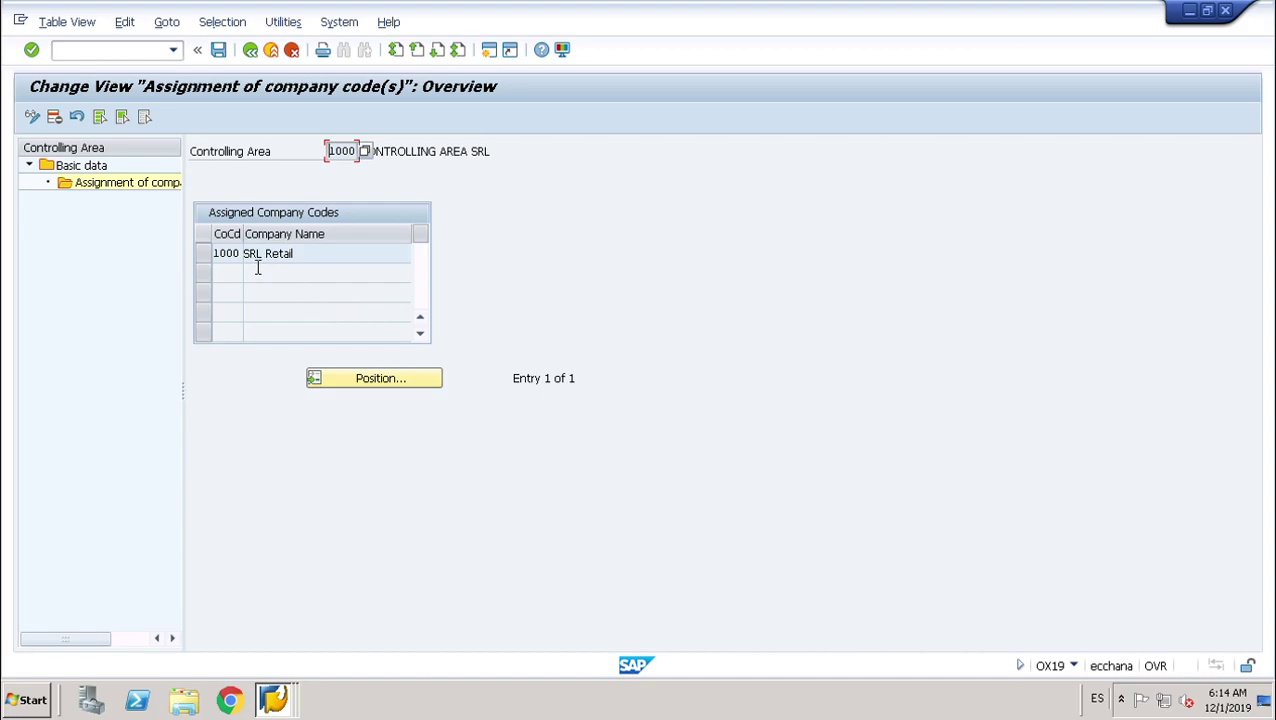
click(251, 50)
click(251, 51)
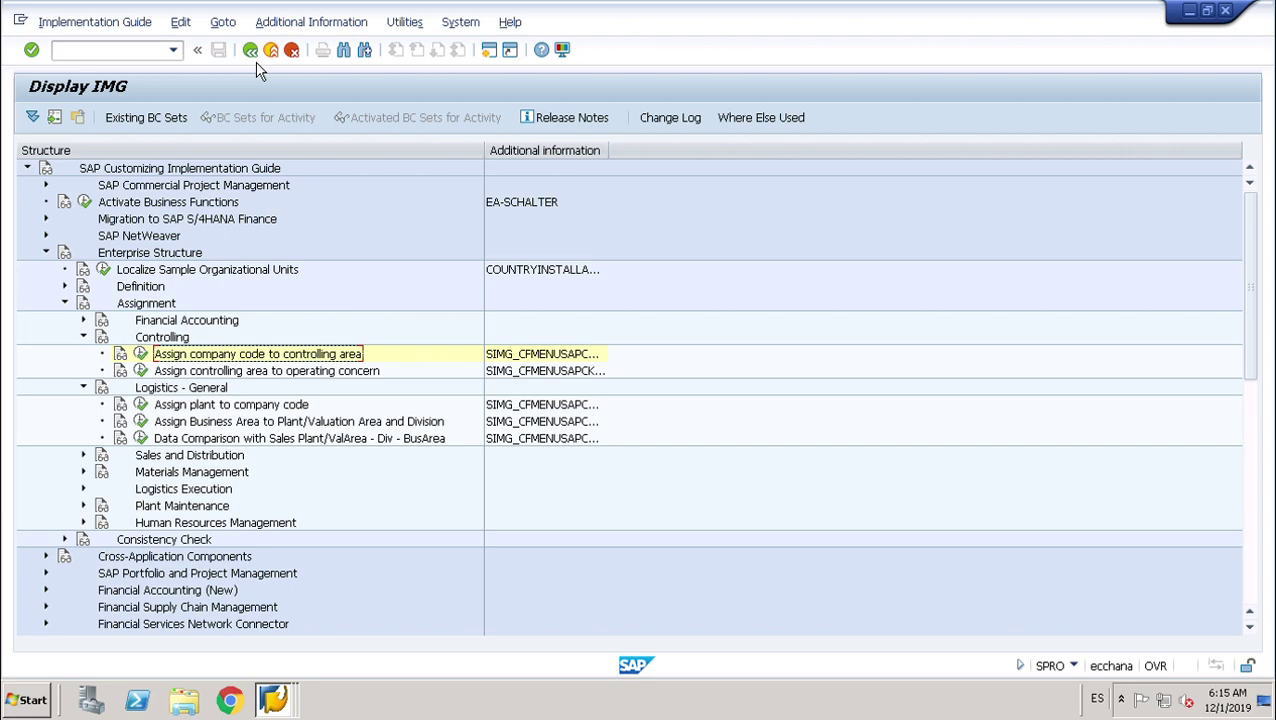
Step: Open Define Cost Component Structure under Controlling, Product Cost Controlling, Product Cost Planning, Basic Settings for Material Costing
click(68, 306)
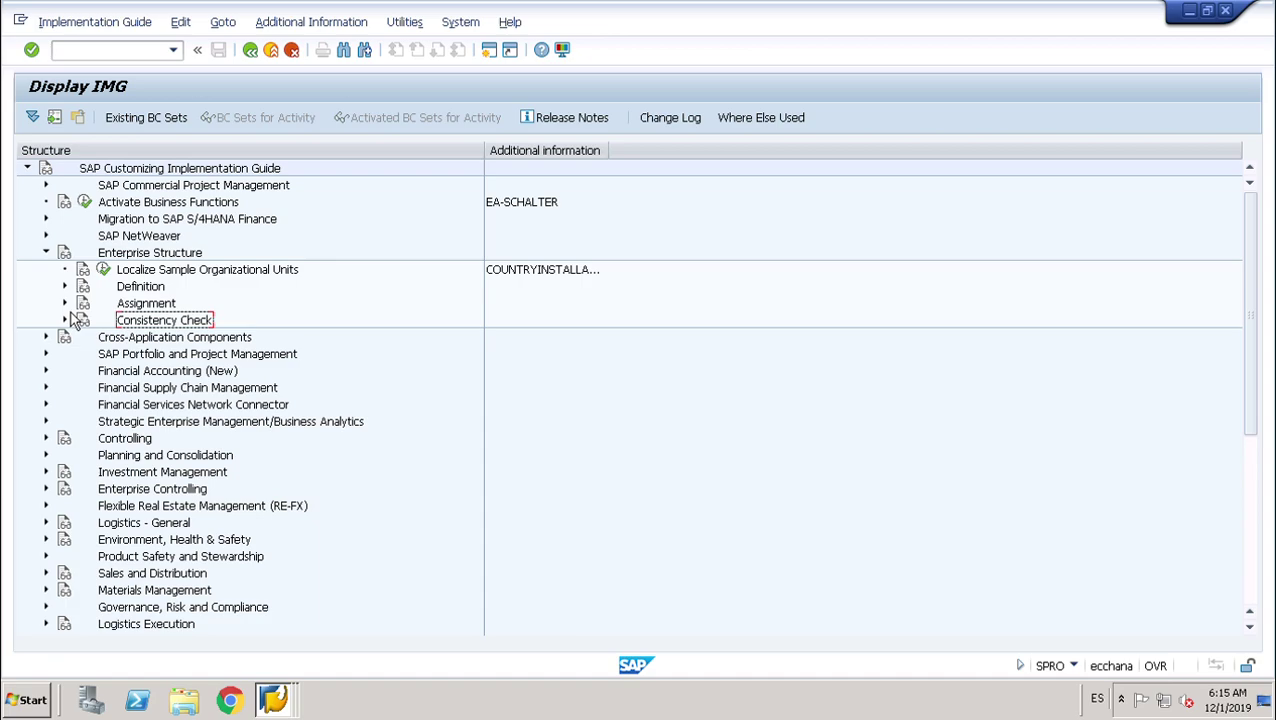
click(55, 263)
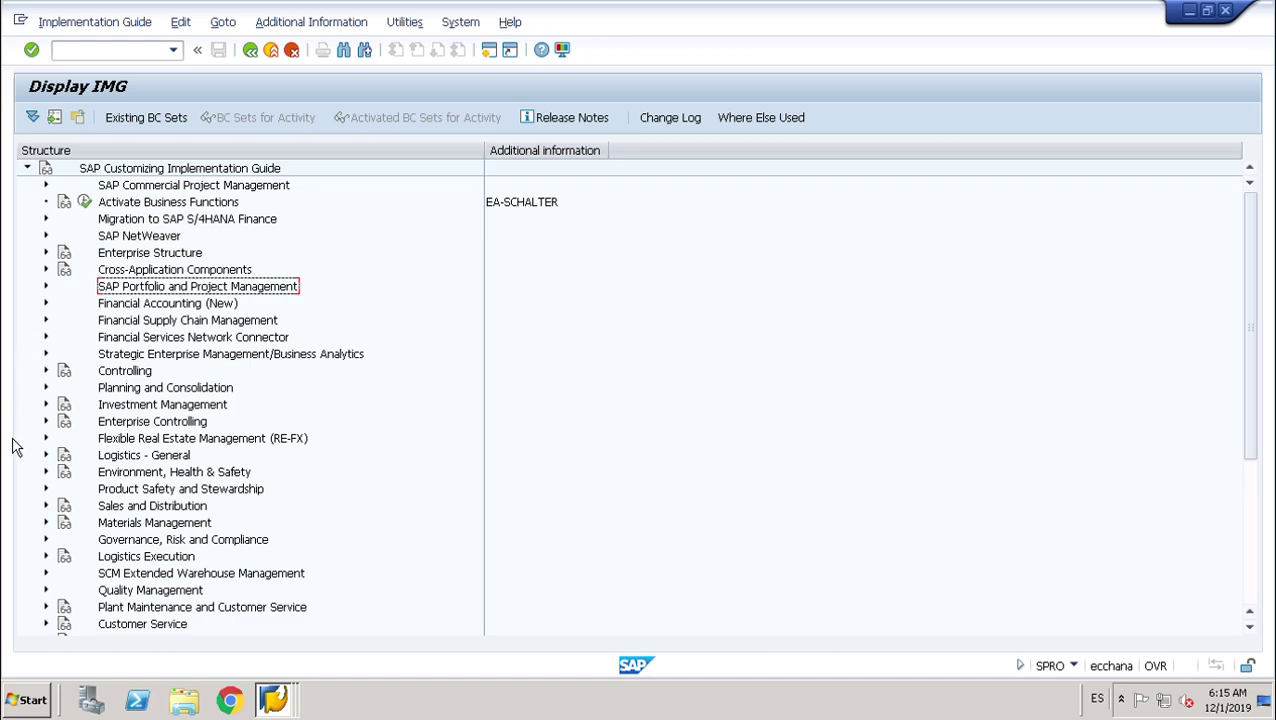
click(46, 371)
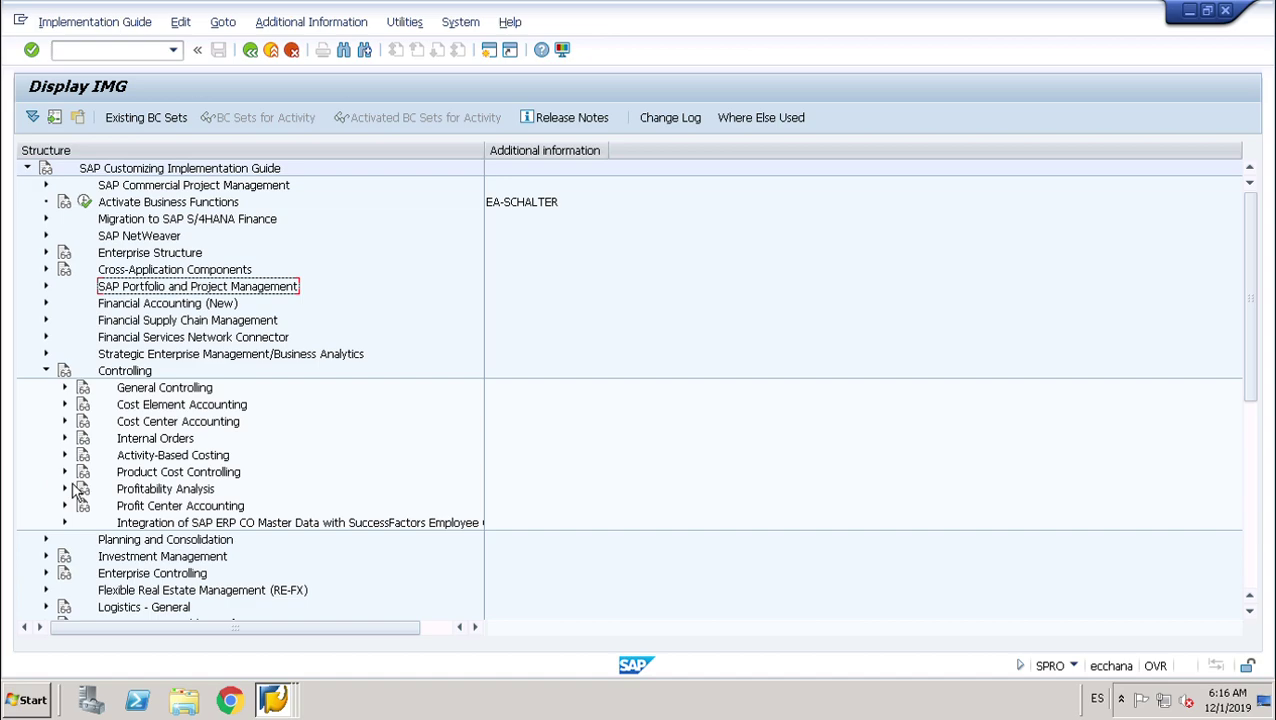
click(72, 482)
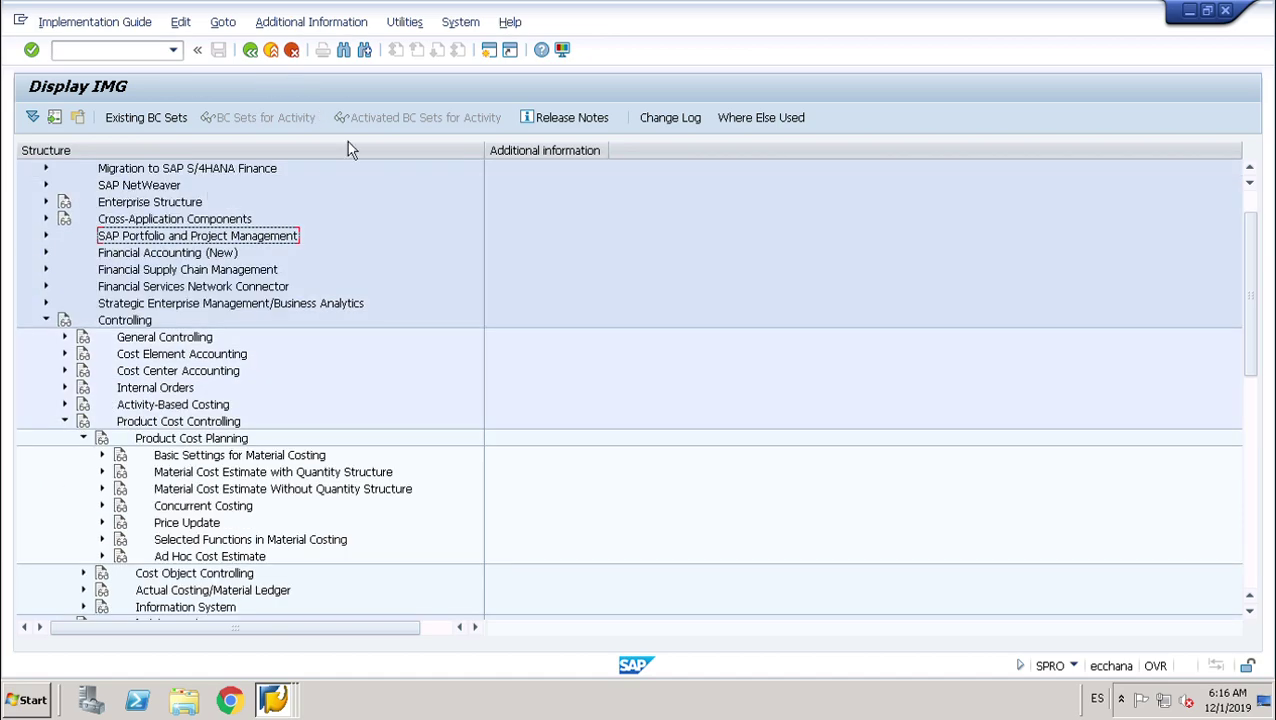
click(109, 464)
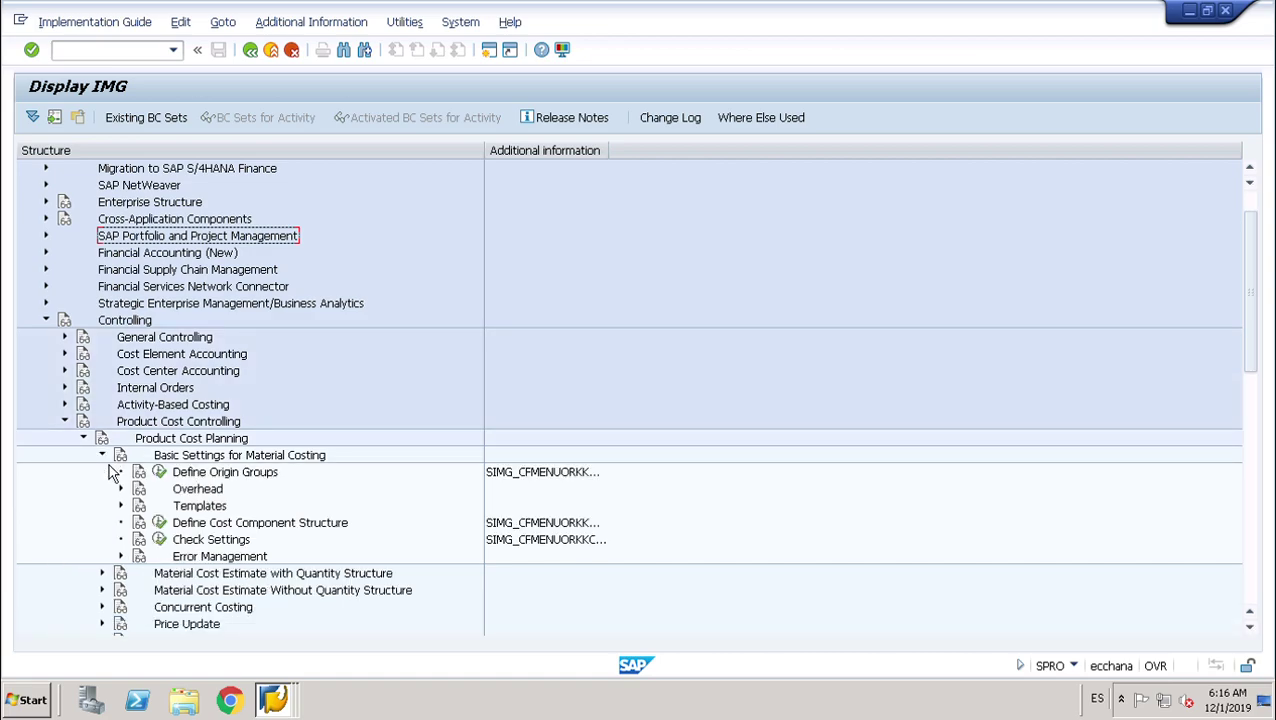
click(160, 523)
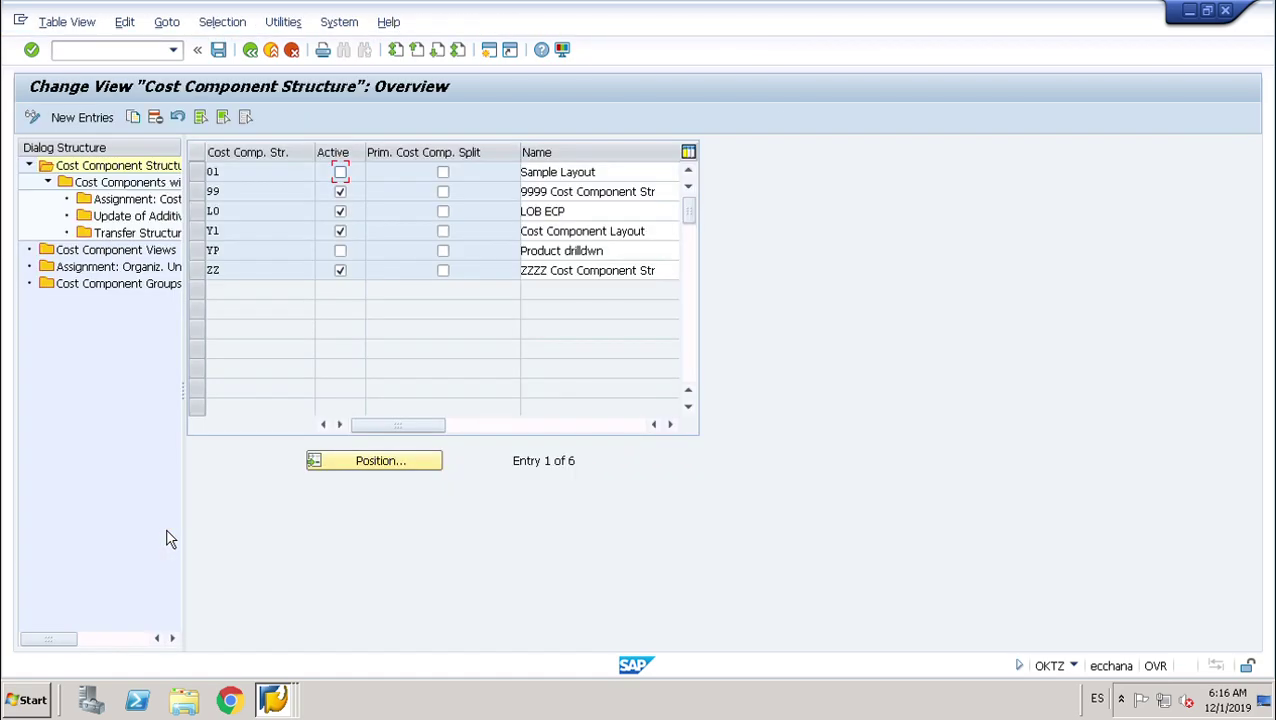
Step: Examine cost component structure ZZ, including its components and the cost element assignments of Direct Material (101) and Miscellenaeous (301)
click(211, 279)
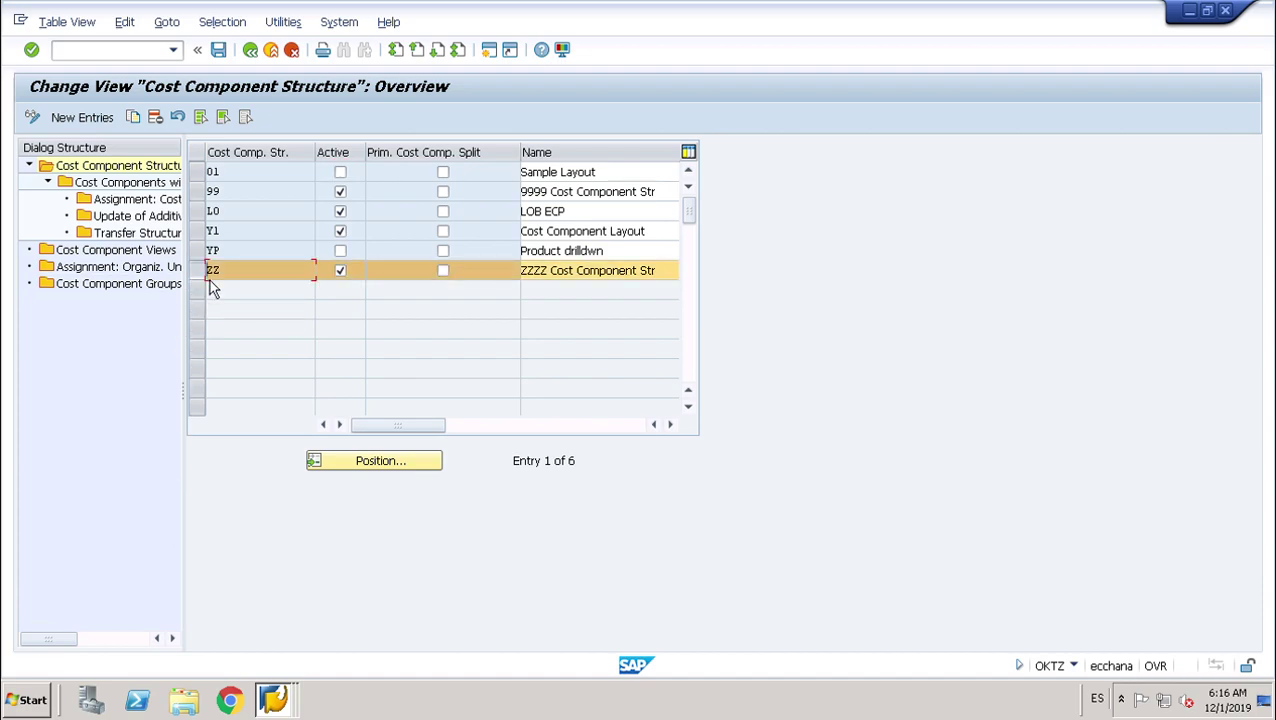
click(160, 183)
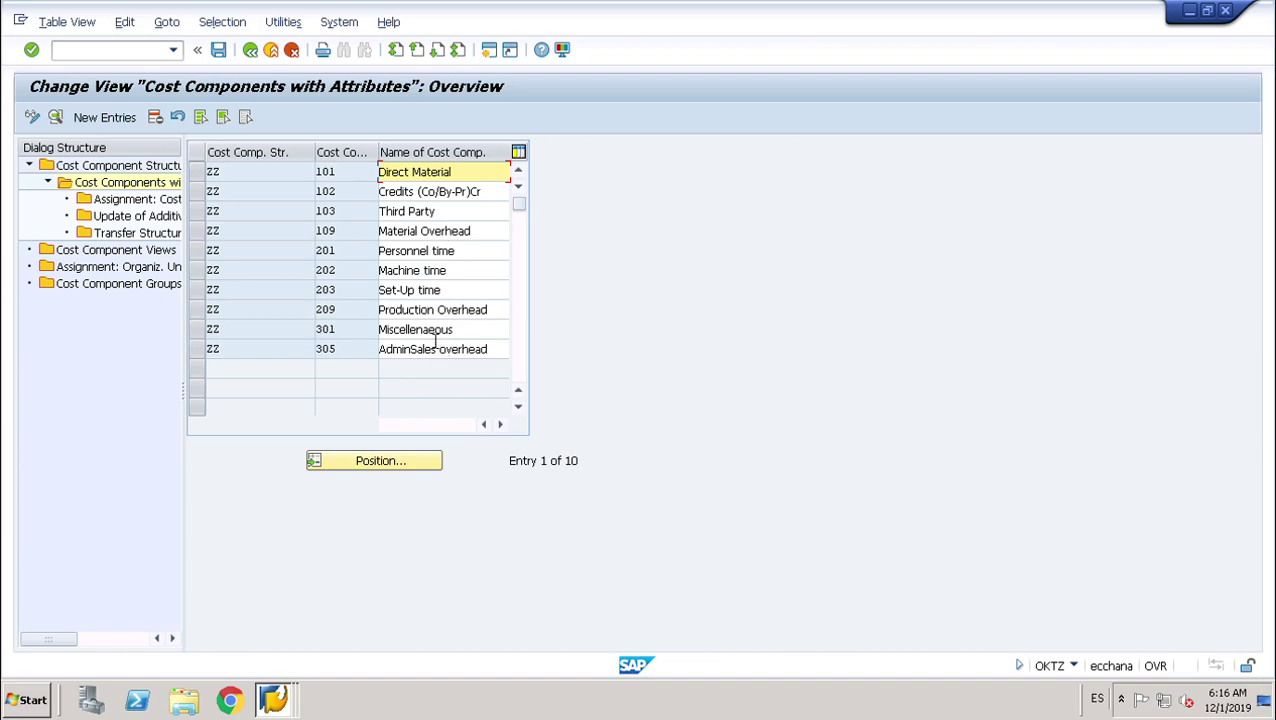
click(200, 177)
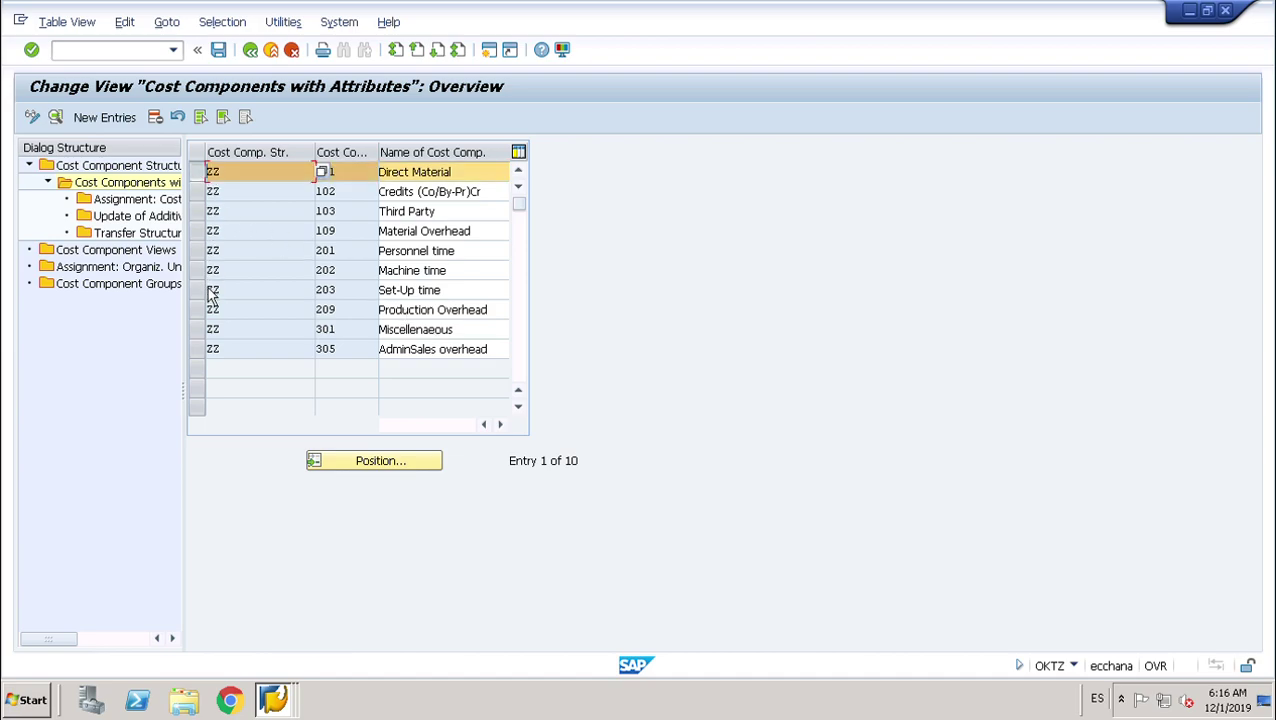
click(204, 335)
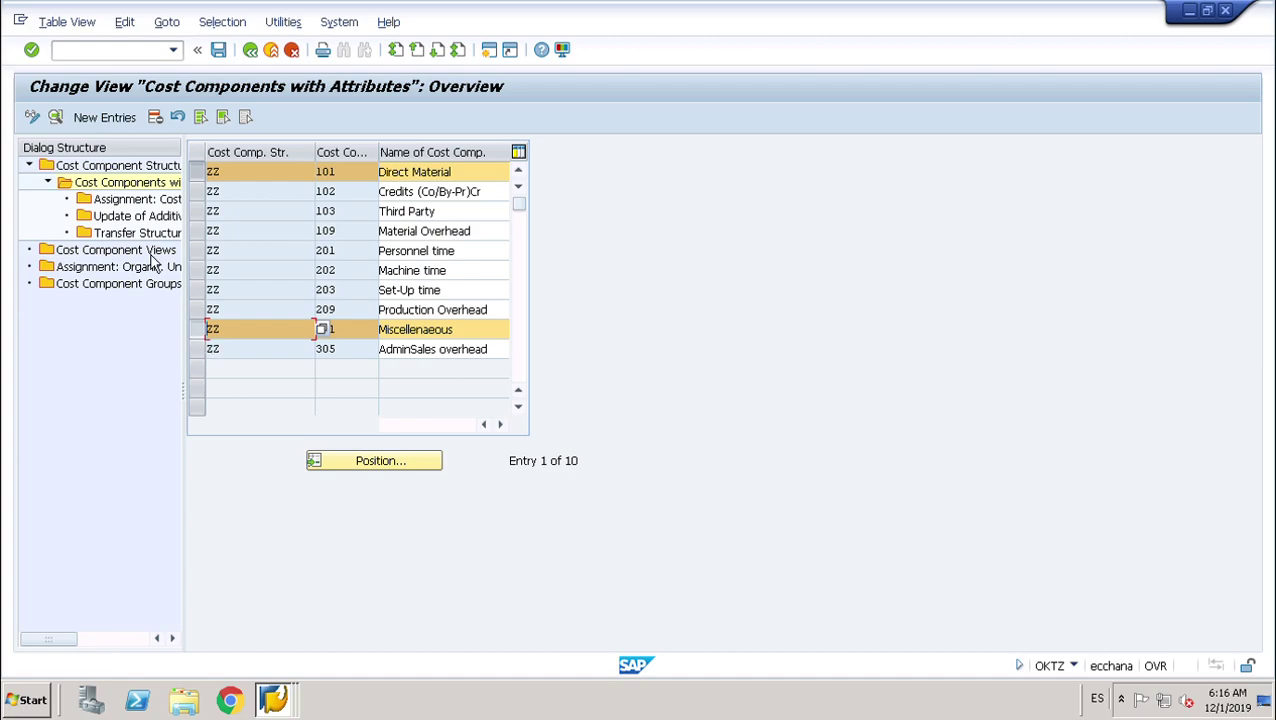
click(151, 209)
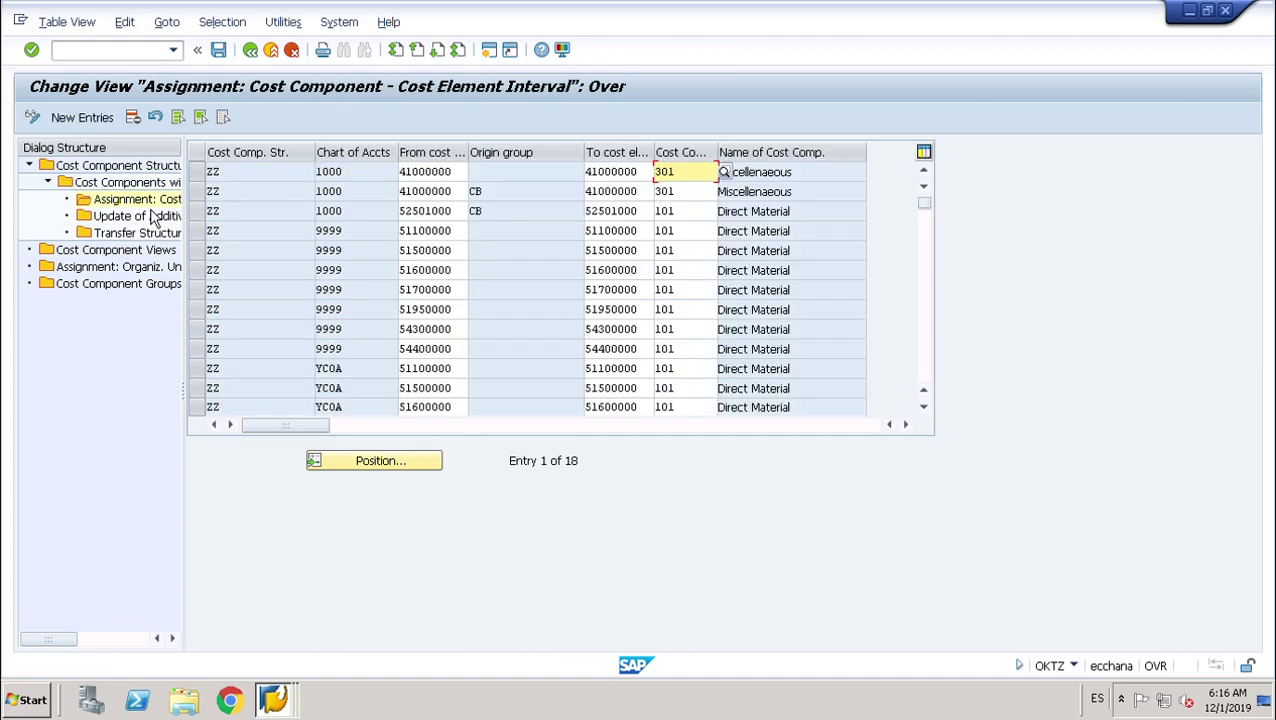
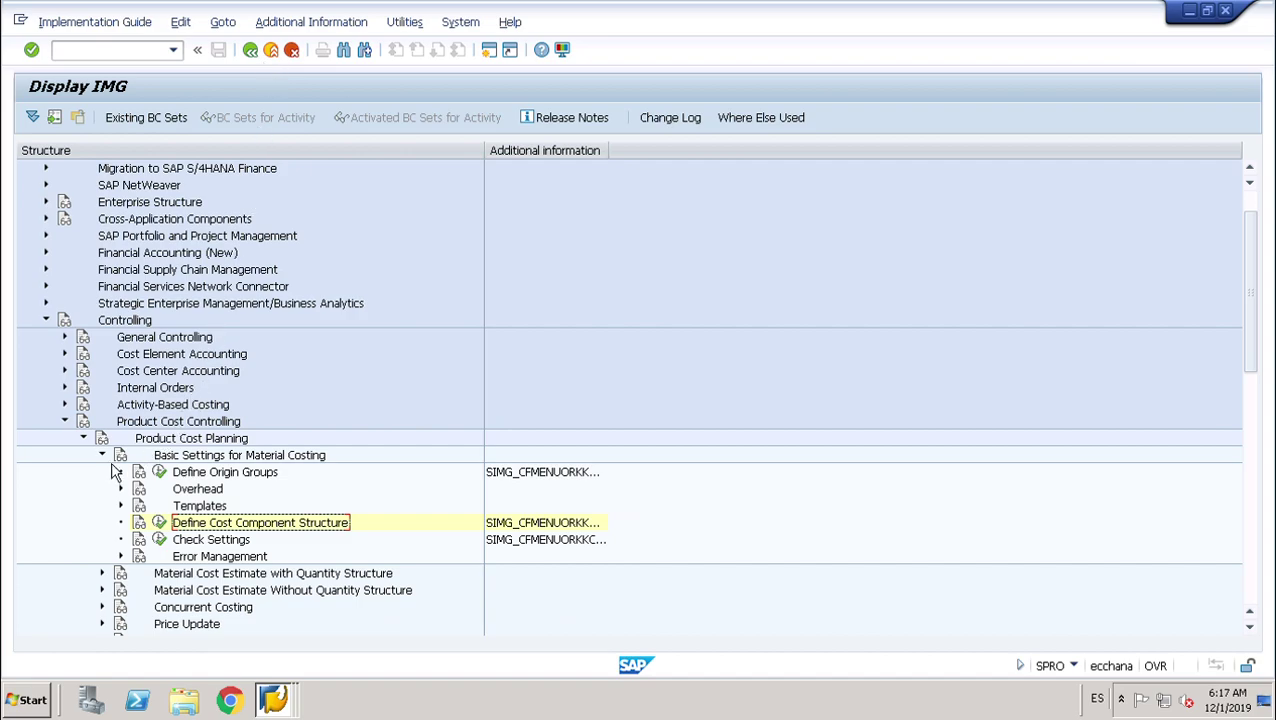
Step: Collapse Basic Settings for Material Costing and try to start transaction obyc from the Implementation Guide
click(101, 455)
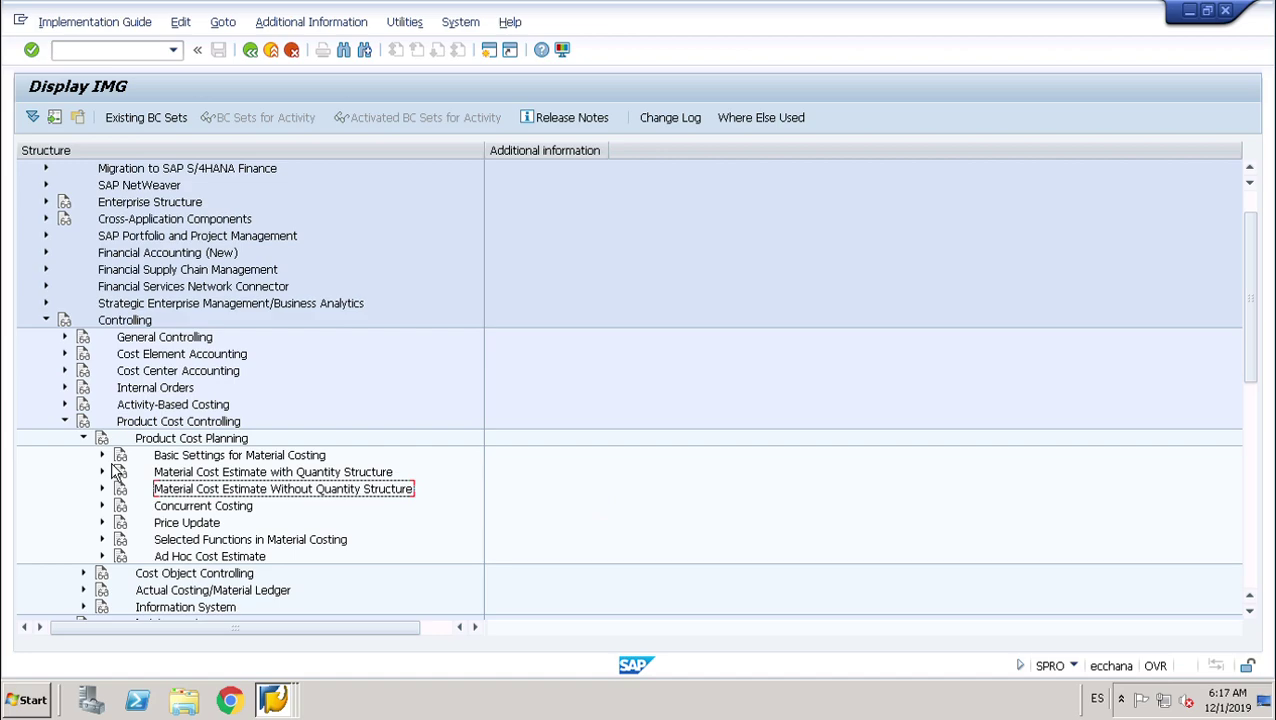
click(135, 57)
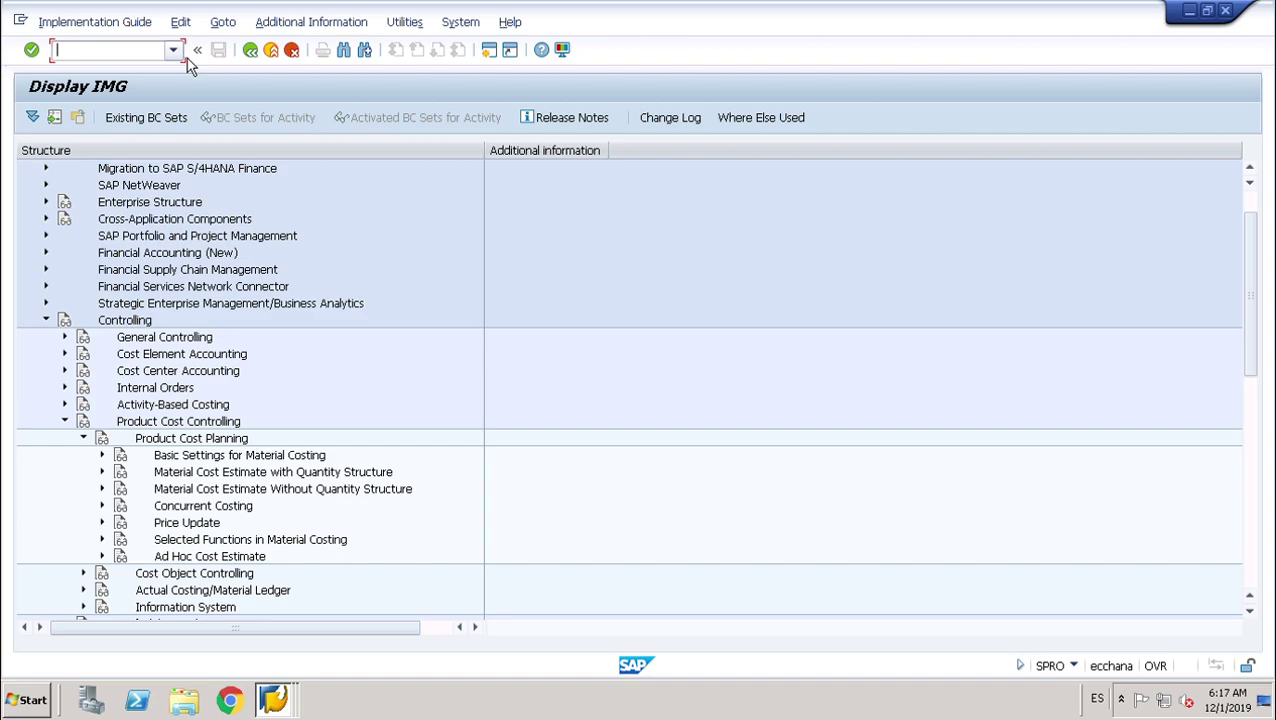
click(173, 50)
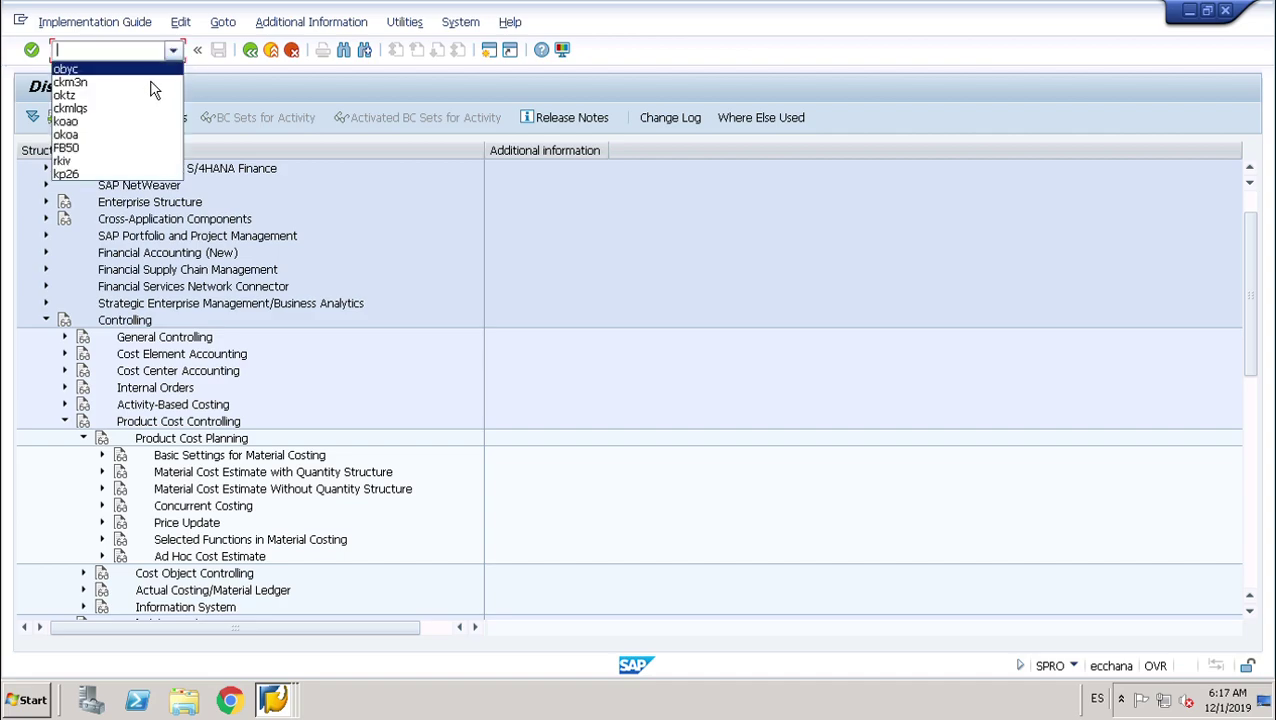
key(Return)
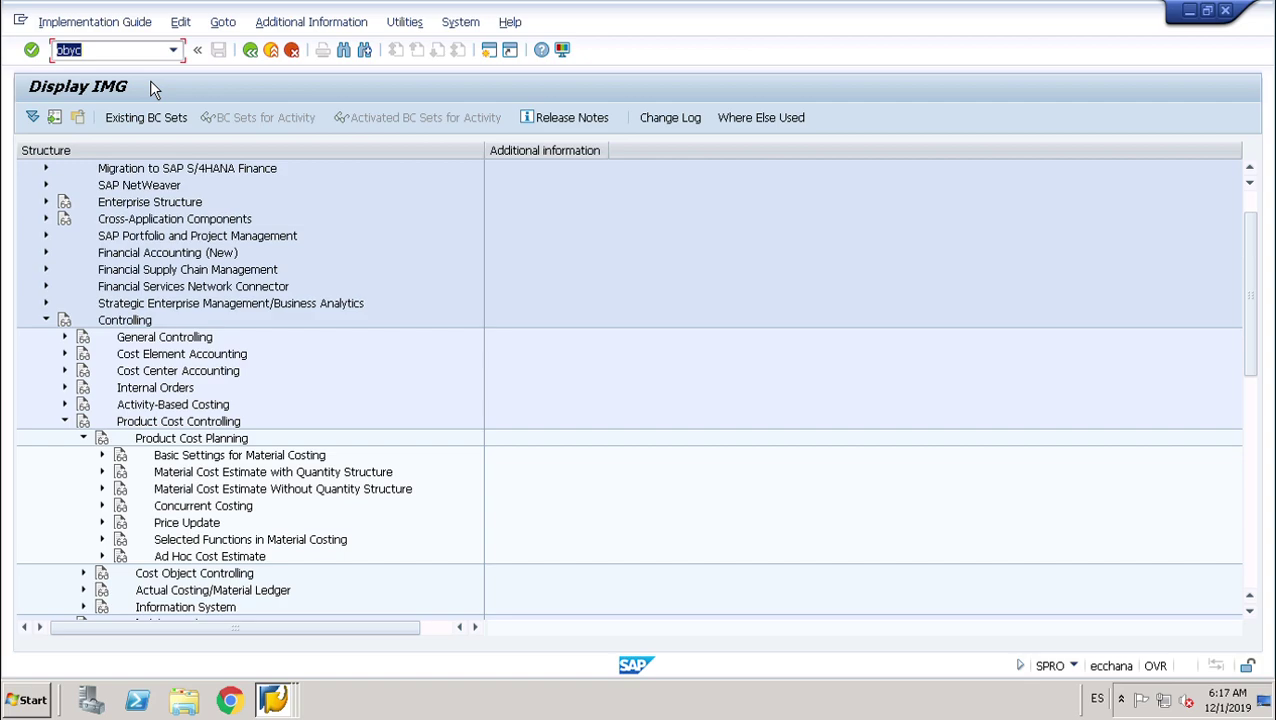
key(Return)
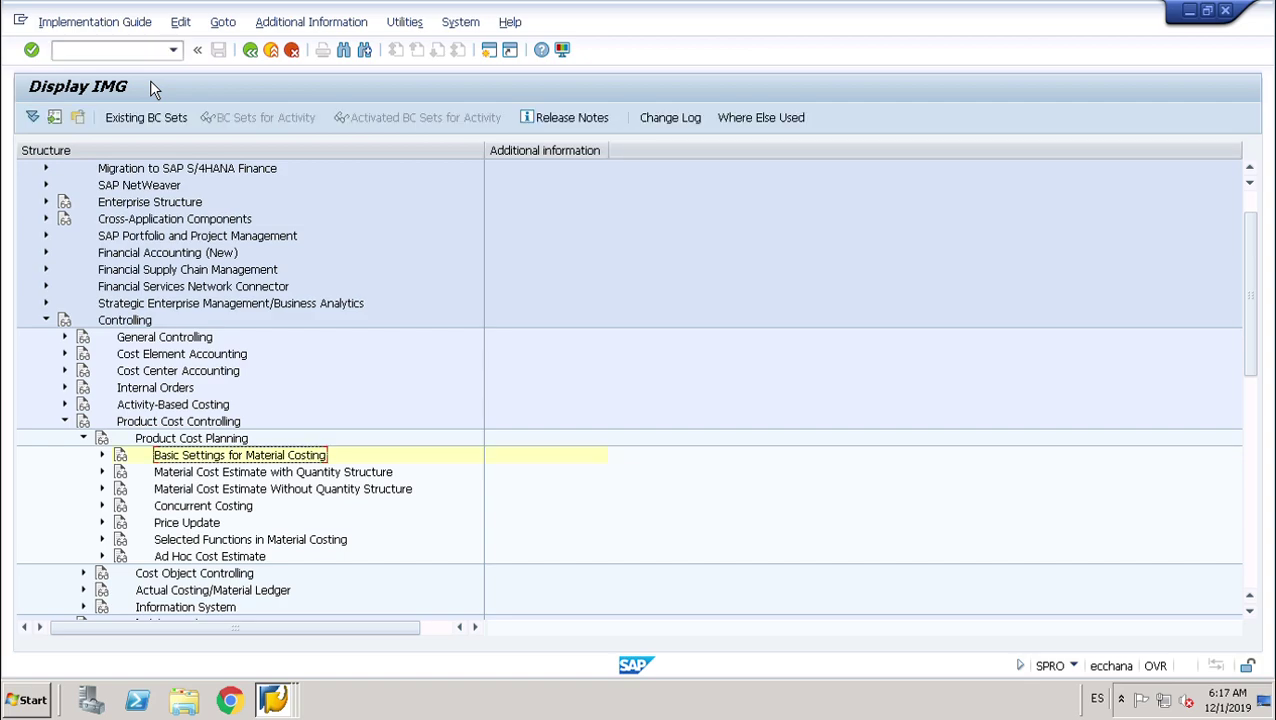
Step: Switch to the SAP Easy Access session and start transaction obyc there
click(282, 708)
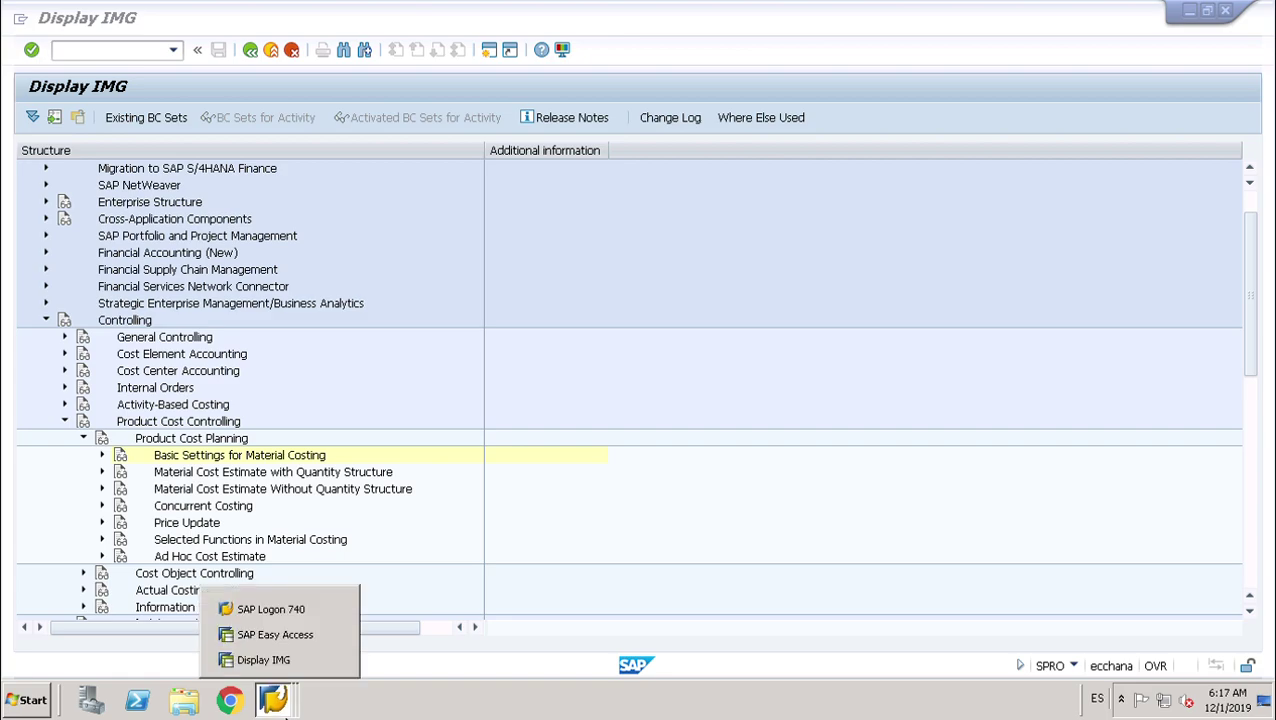
click(278, 638)
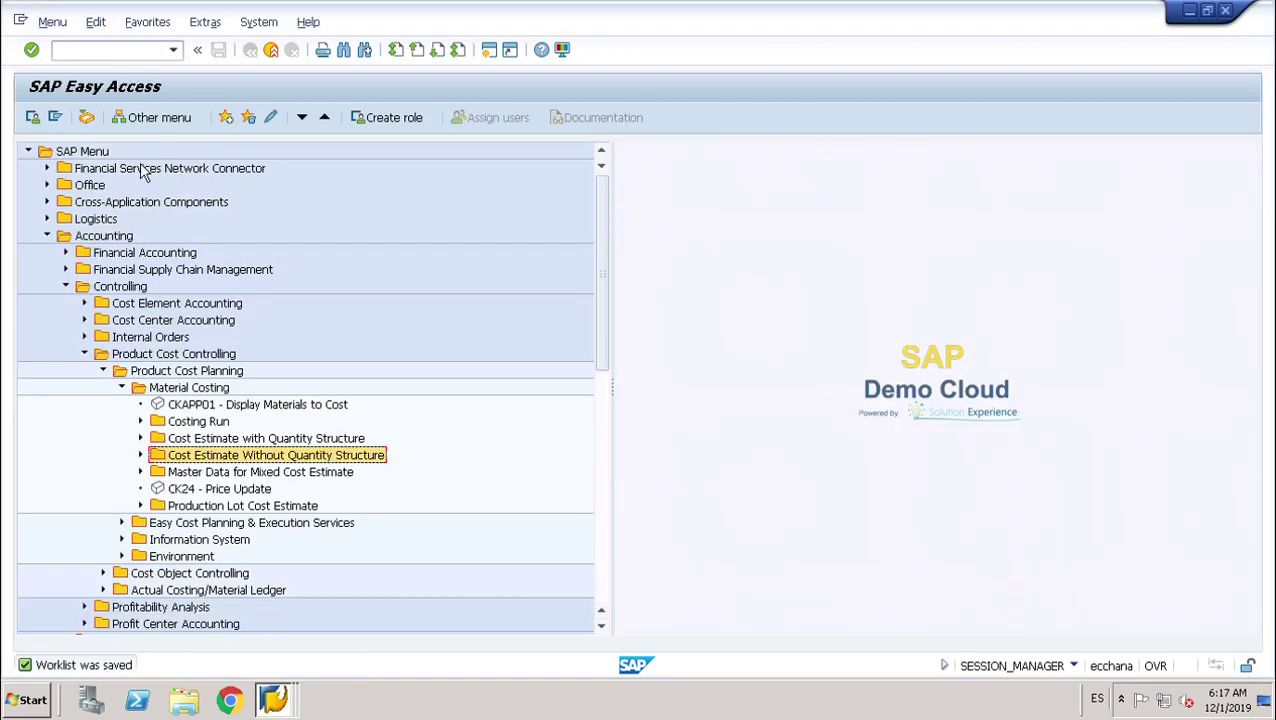
click(173, 50)
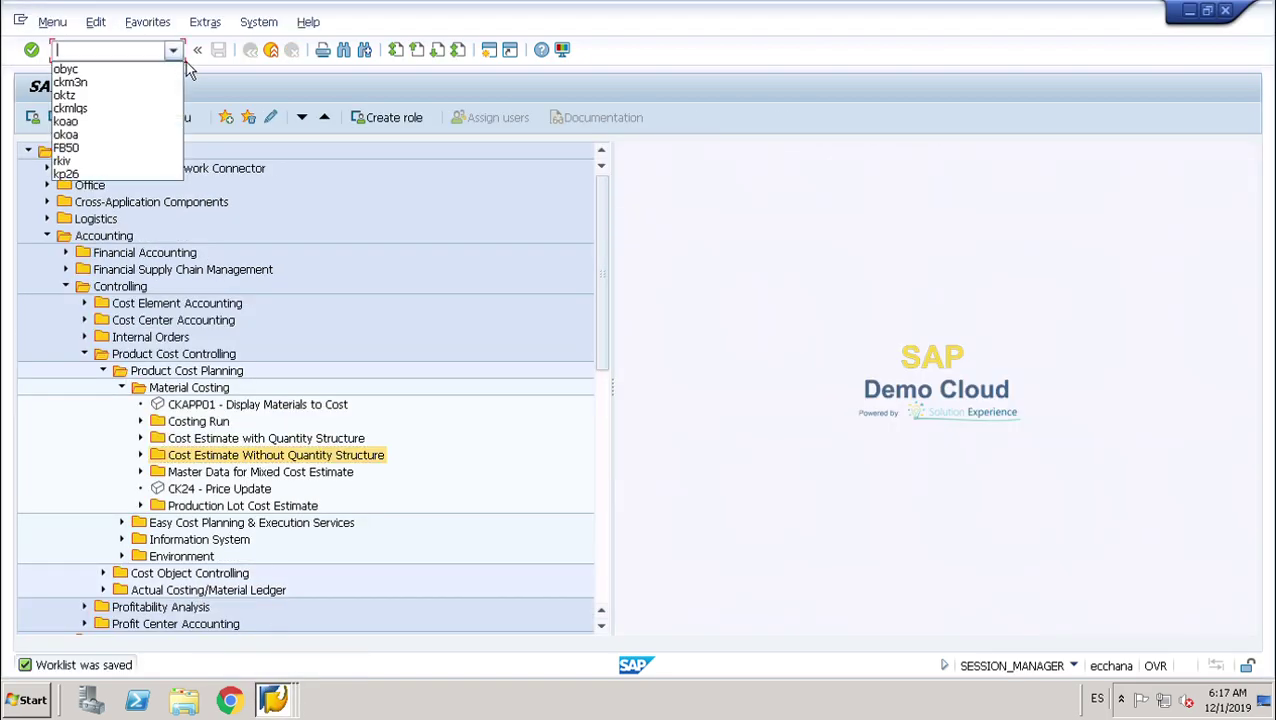
click(146, 73)
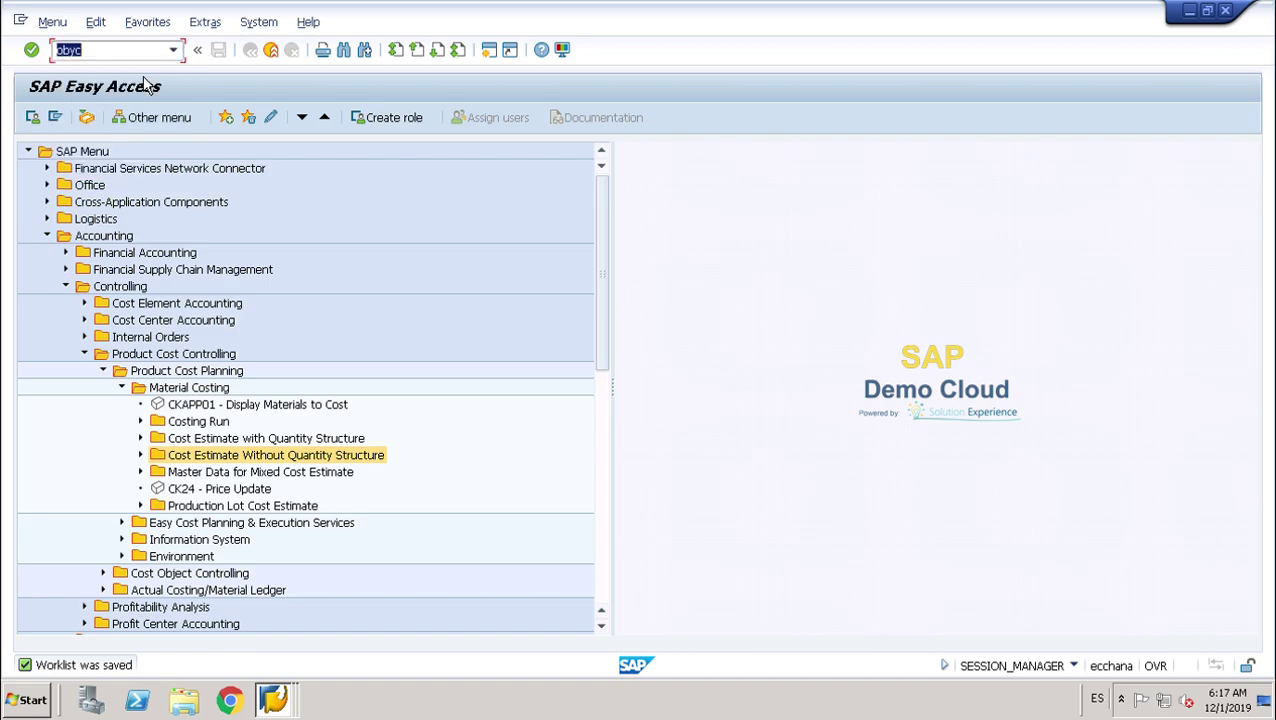
key(Return)
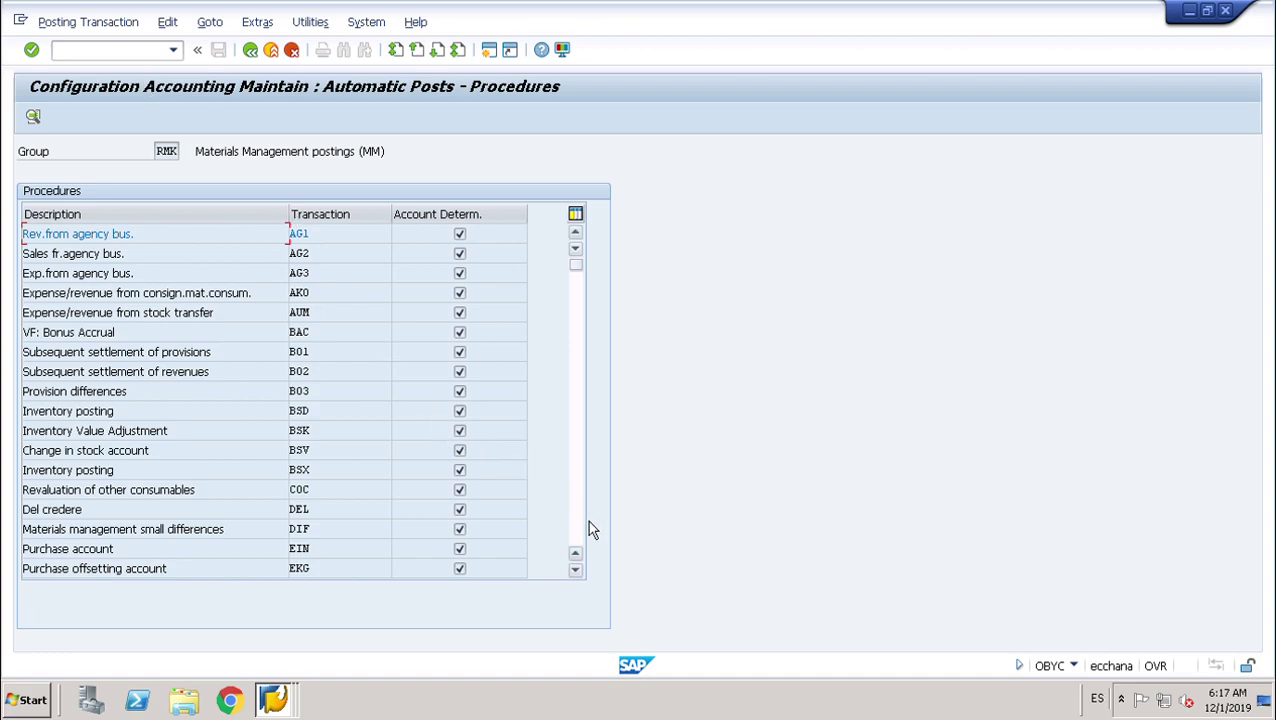
Step: Examine the account assignment of procedure GBB, Offsetting entry for inventory posting, for chart of accounts 1000 and leave the transaction
scroll(591, 529, down, 6)
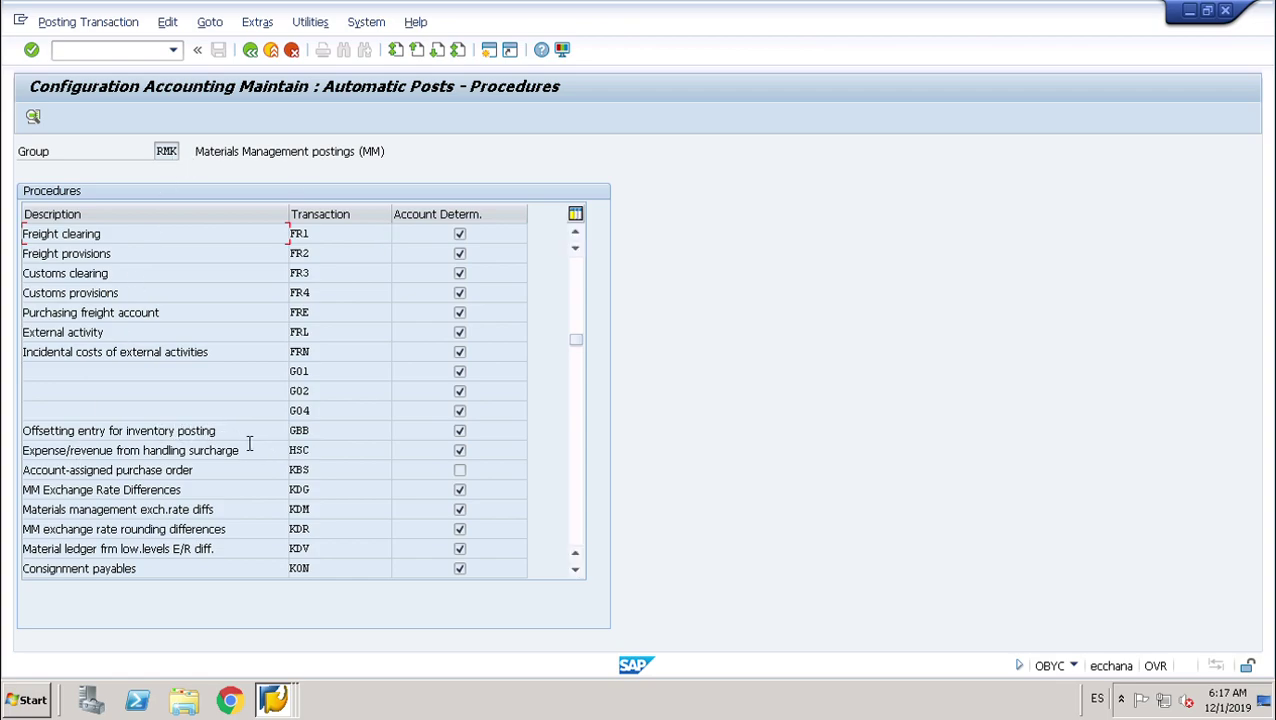
double_click(337, 448)
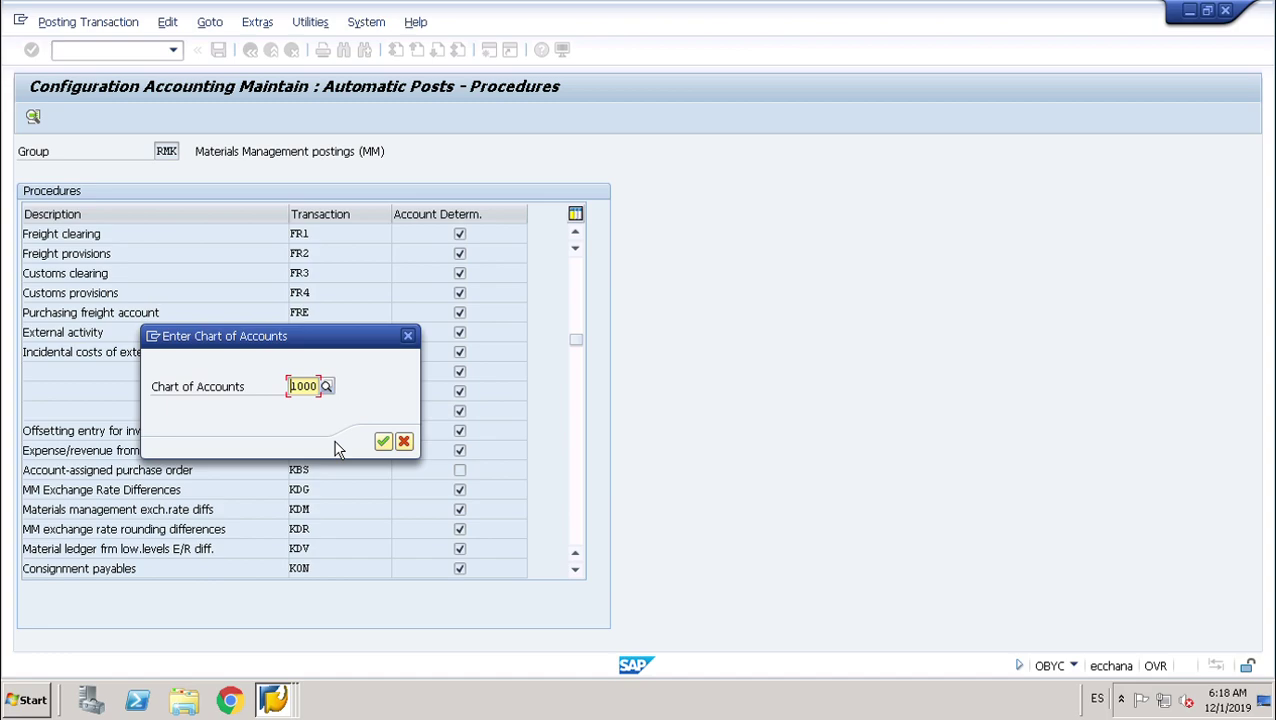
click(385, 441)
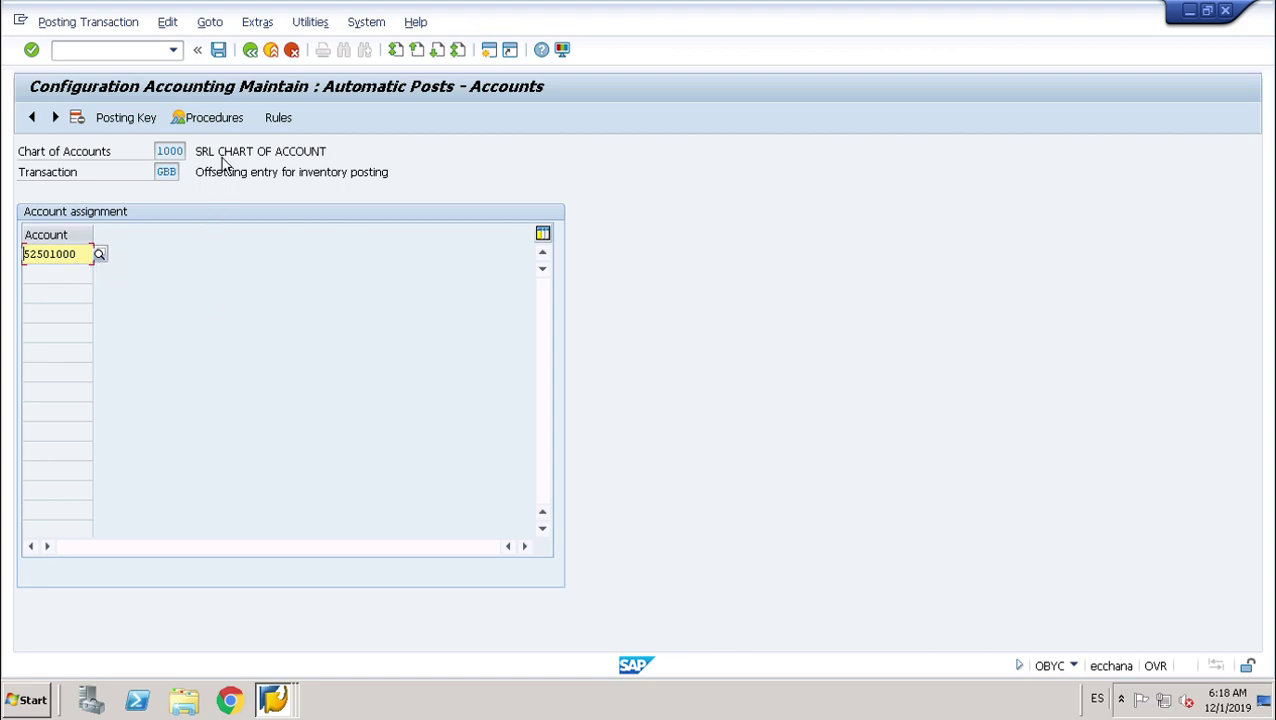
click(228, 58)
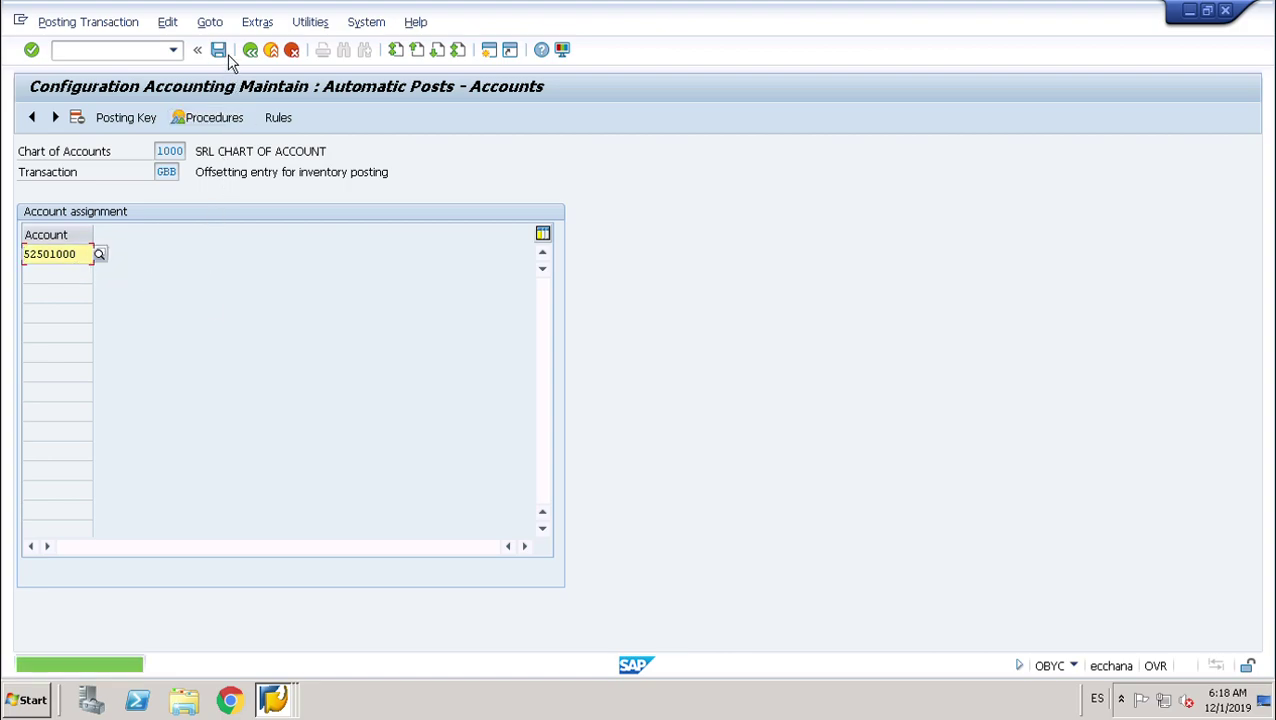
click(262, 57)
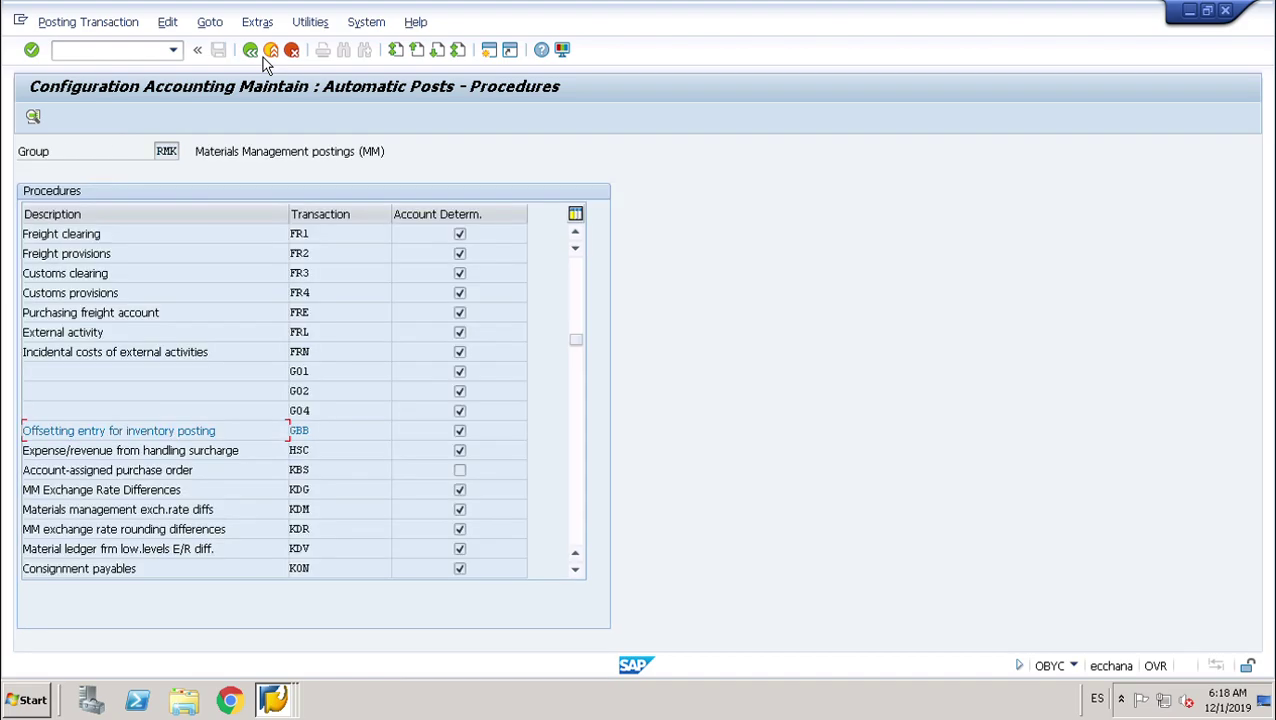
click(264, 60)
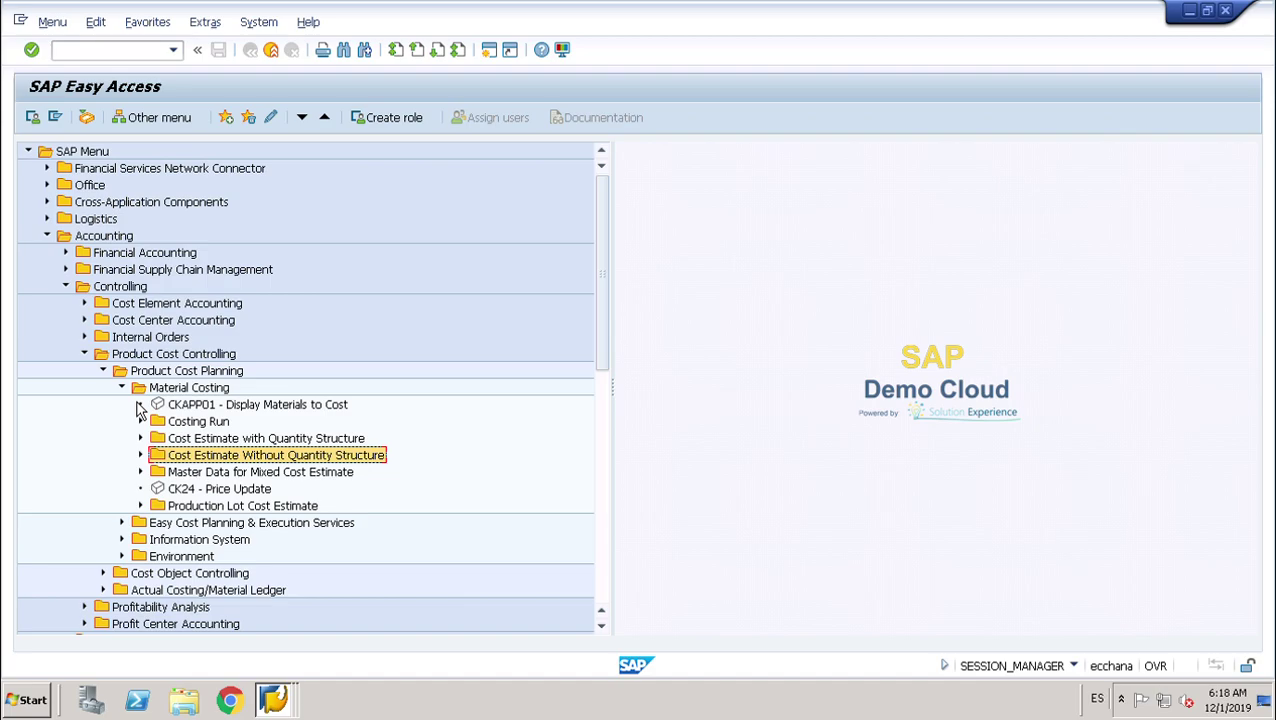
Step: Start CKUC - Edit Multilevel under Cost Estimate Without Quantity Structure and open the cofee beans cost estimate
click(152, 466)
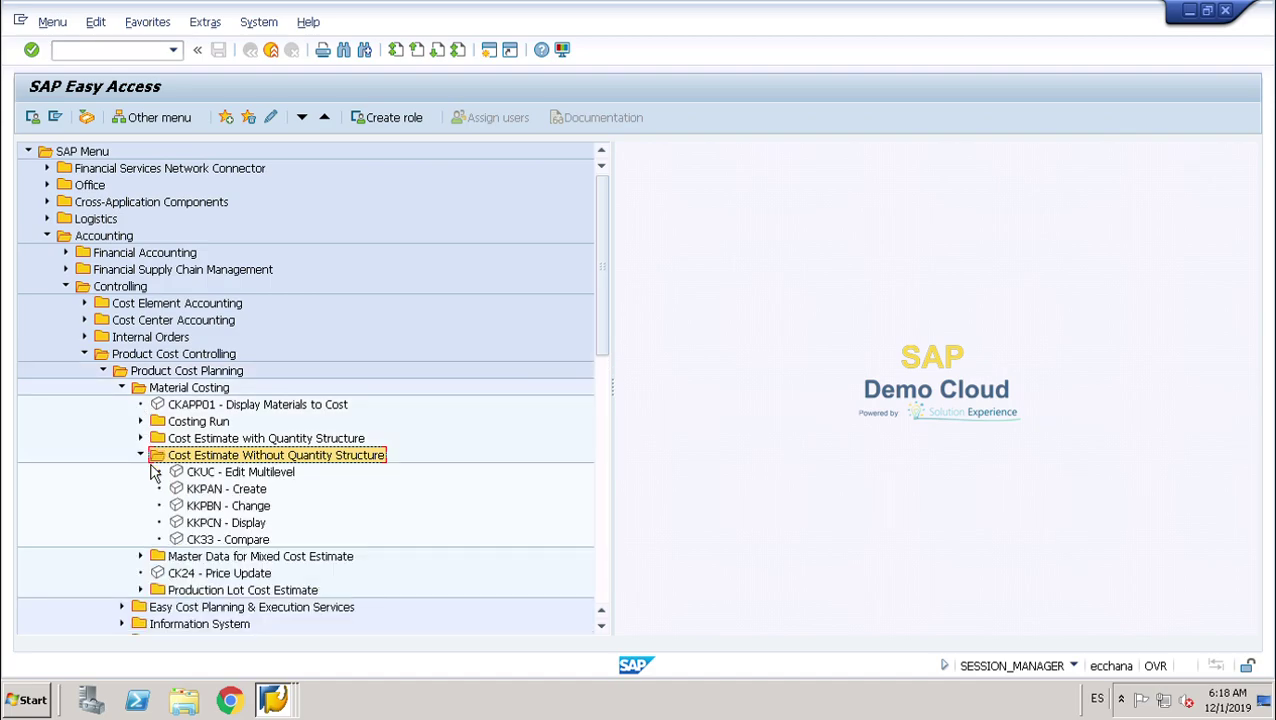
double_click(261, 474)
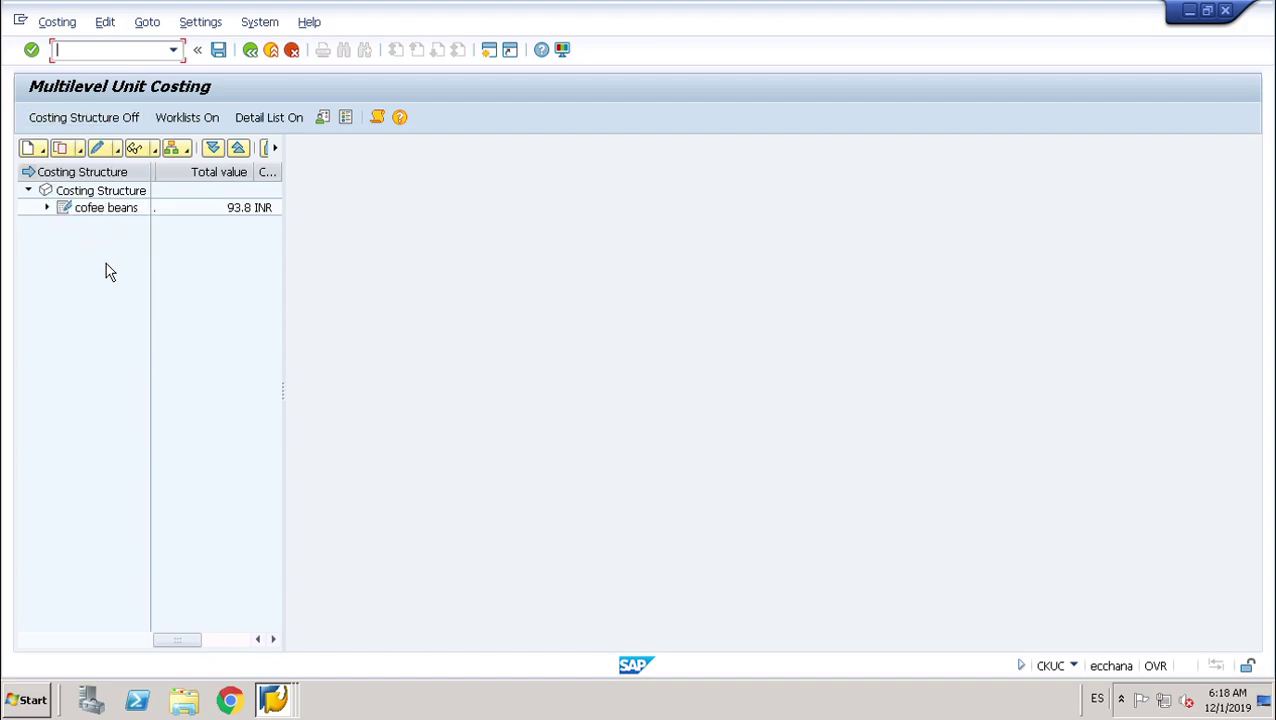
click(36, 156)
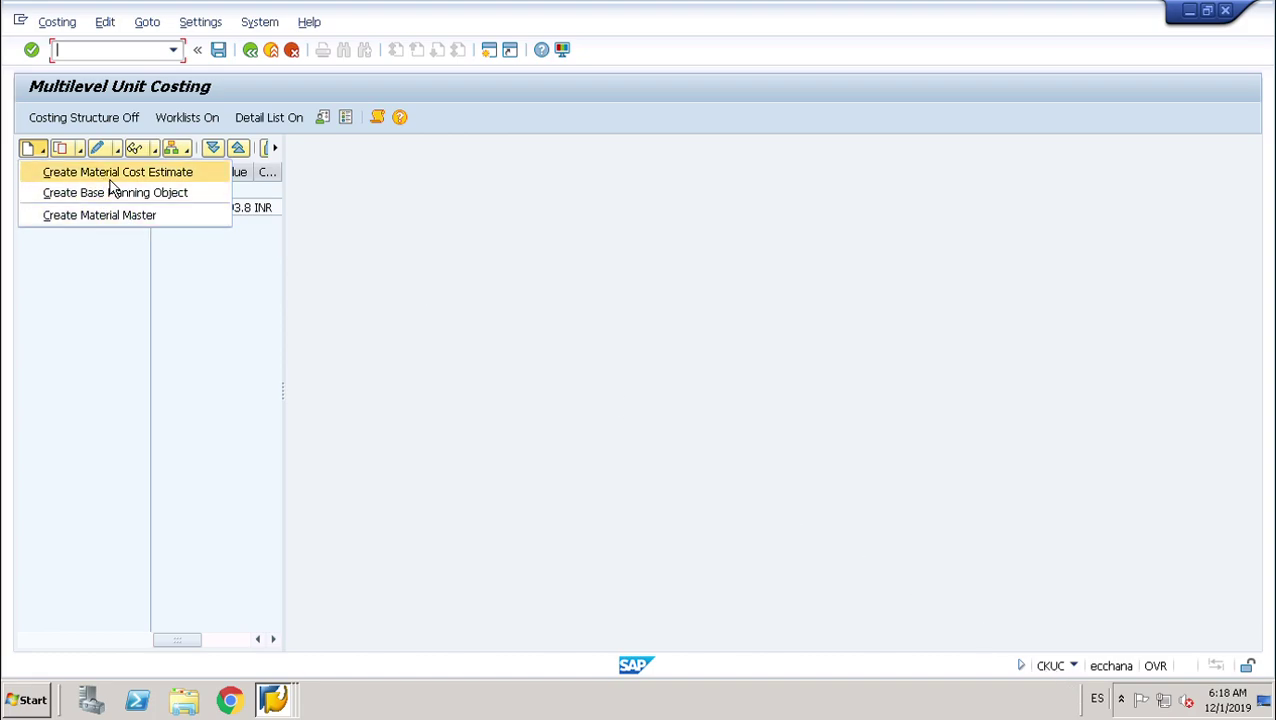
click(403, 286)
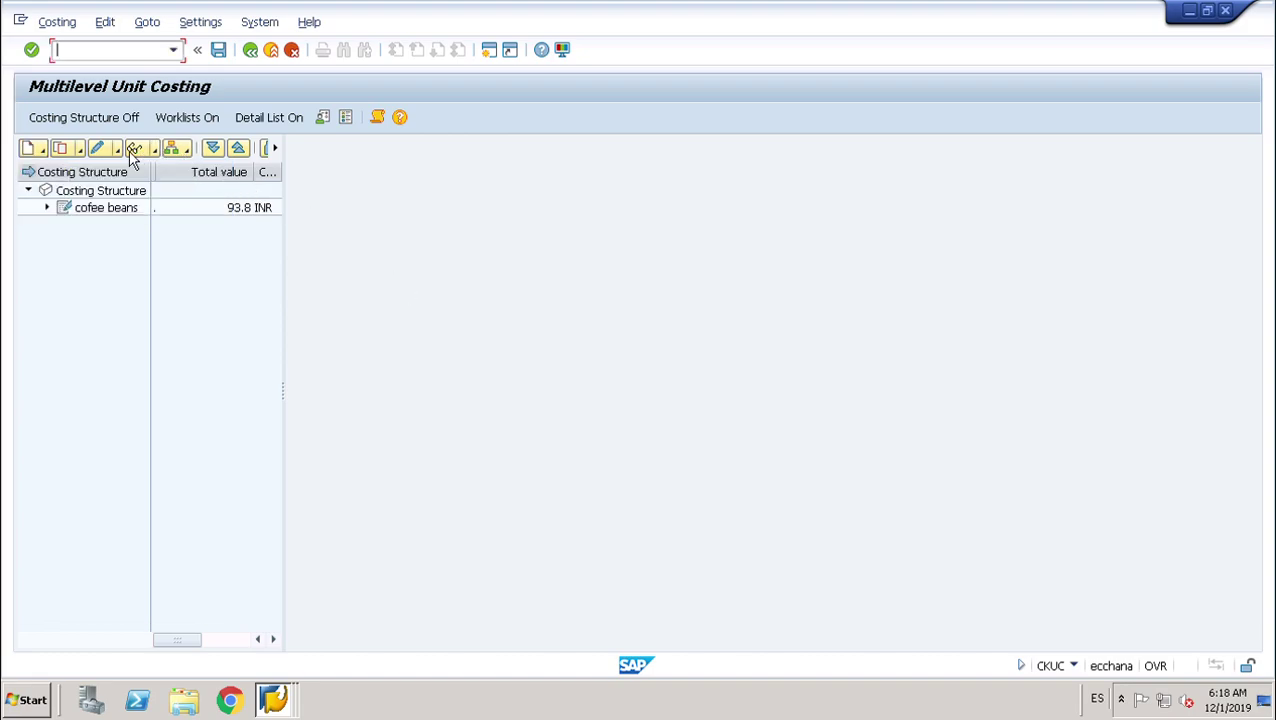
double_click(118, 212)
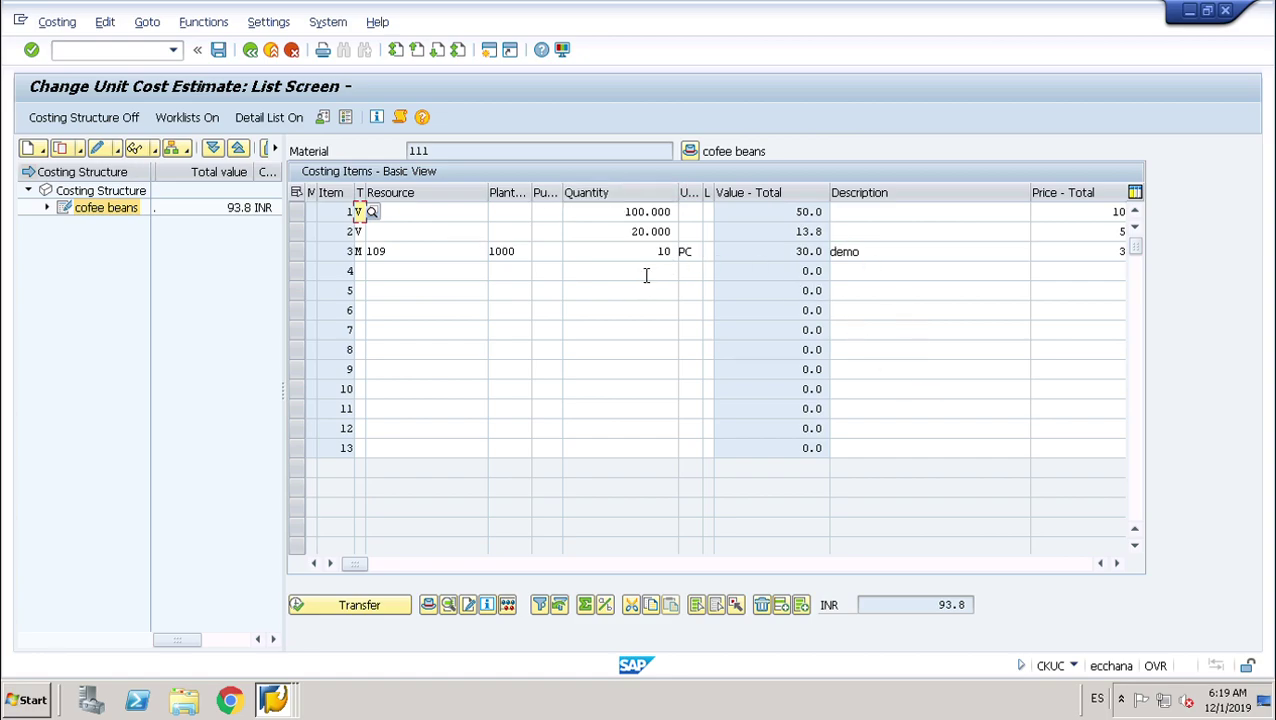
Step: Examine the item categories available for costing item 4 and close the list without choosing one
click(364, 272)
key(F4)
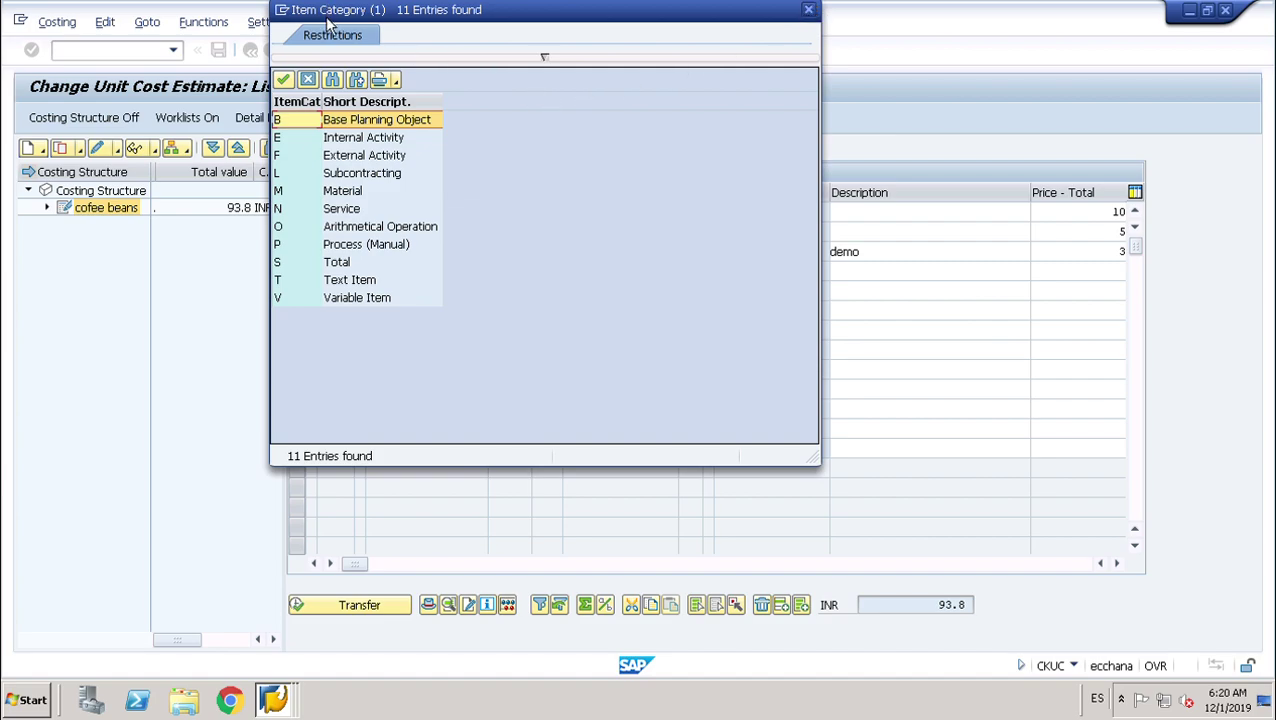
drag(330, 22, 598, 89)
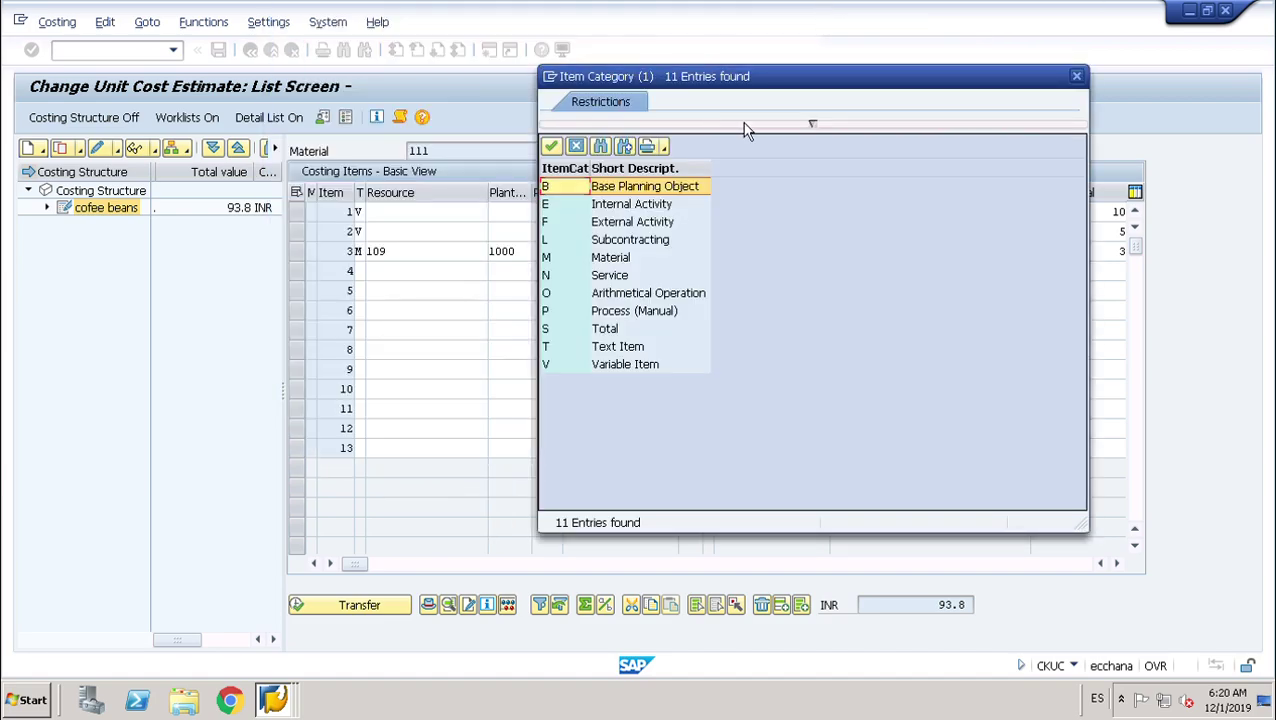
click(1076, 76)
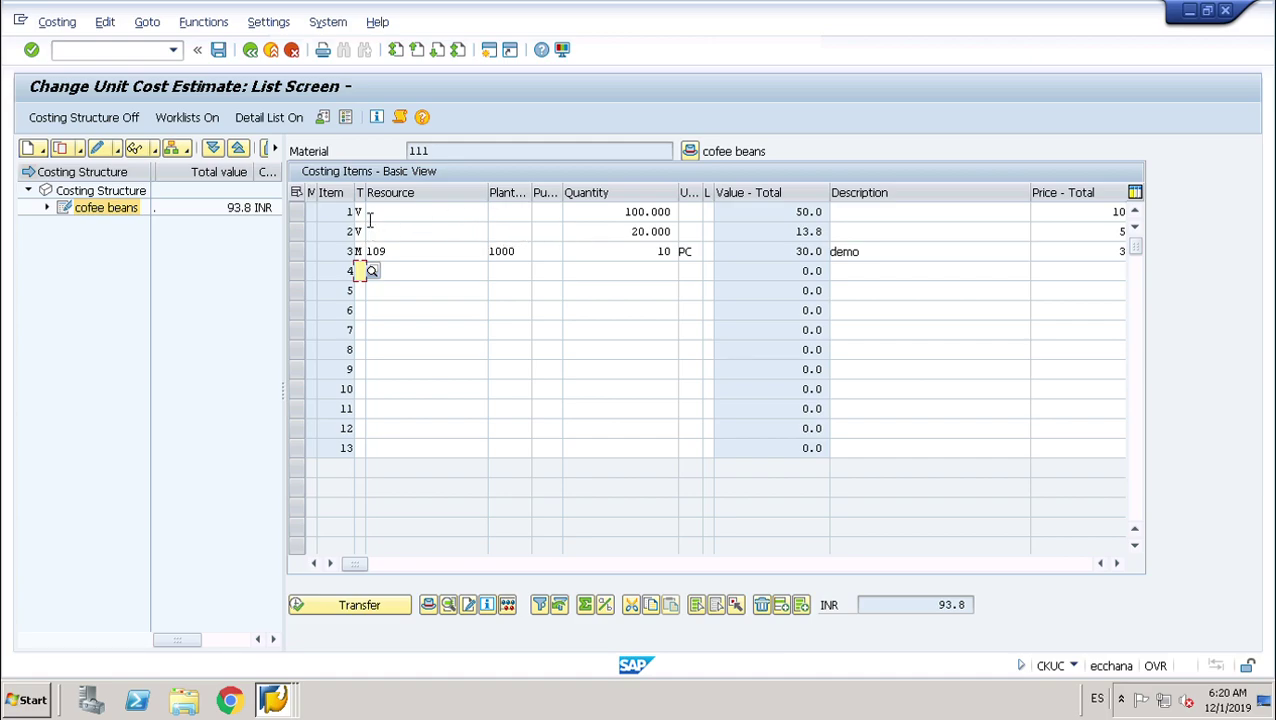
Step: Examine the costing items of cofee beans, including their item categories, resources, descriptions, prices, cost elements and cost components
click(370, 217)
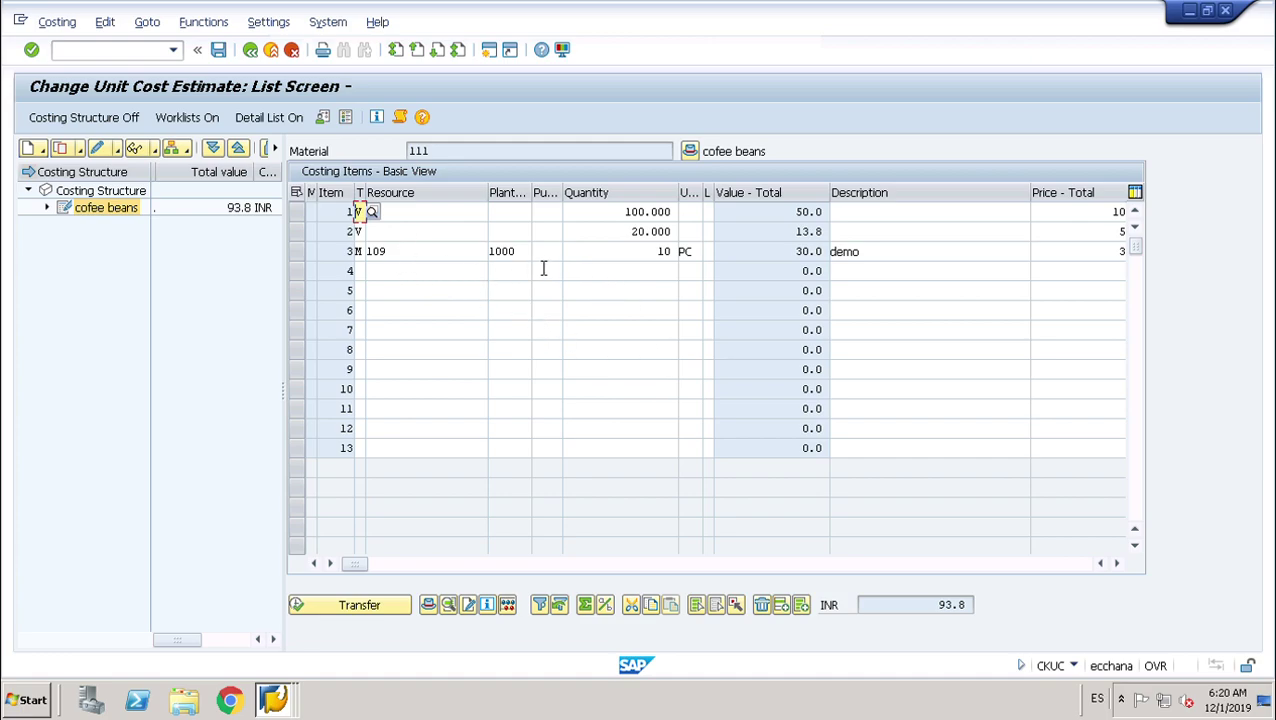
click(388, 251)
click(884, 216)
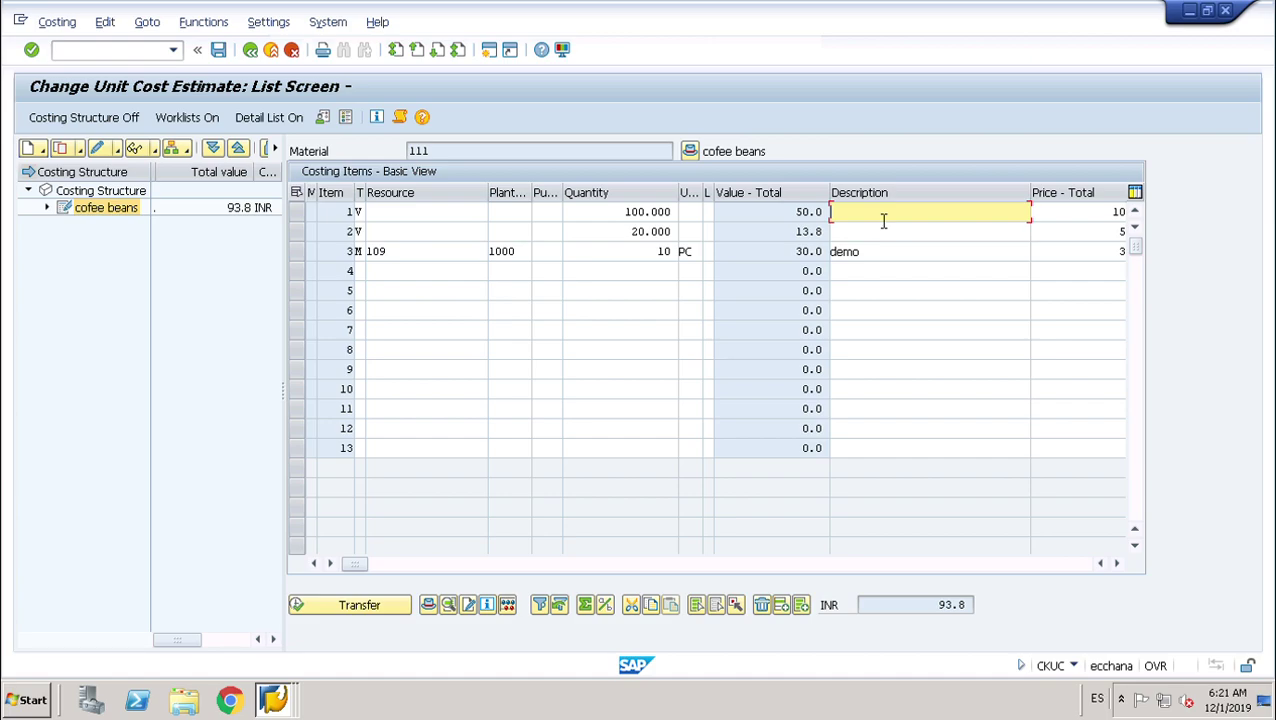
click(894, 238)
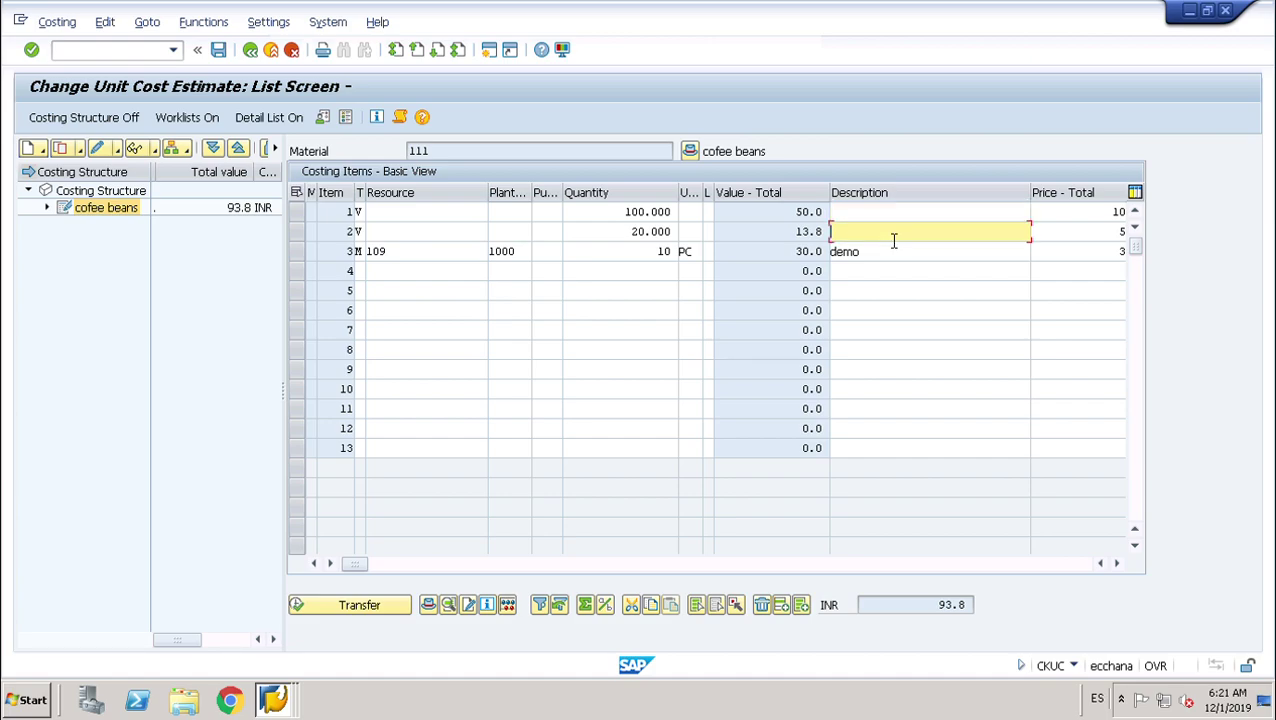
click(1117, 563)
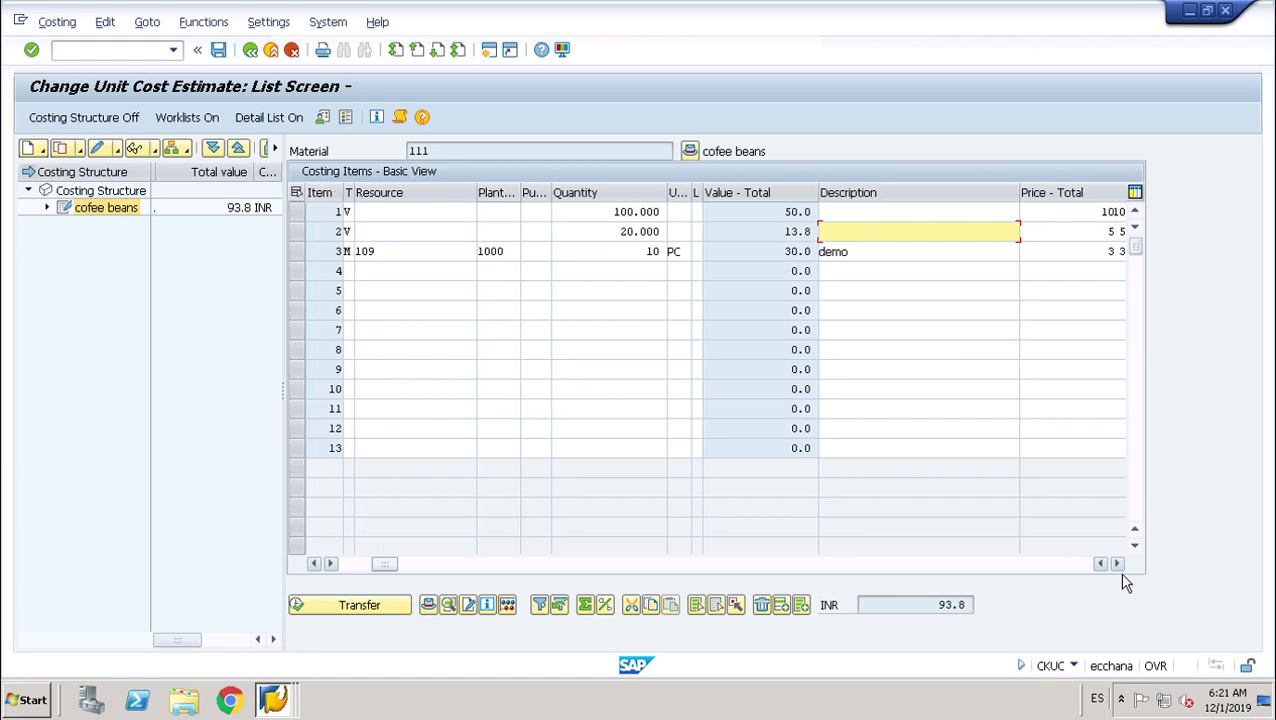
click(1117, 563)
click(1117, 563)
click(1117, 563)
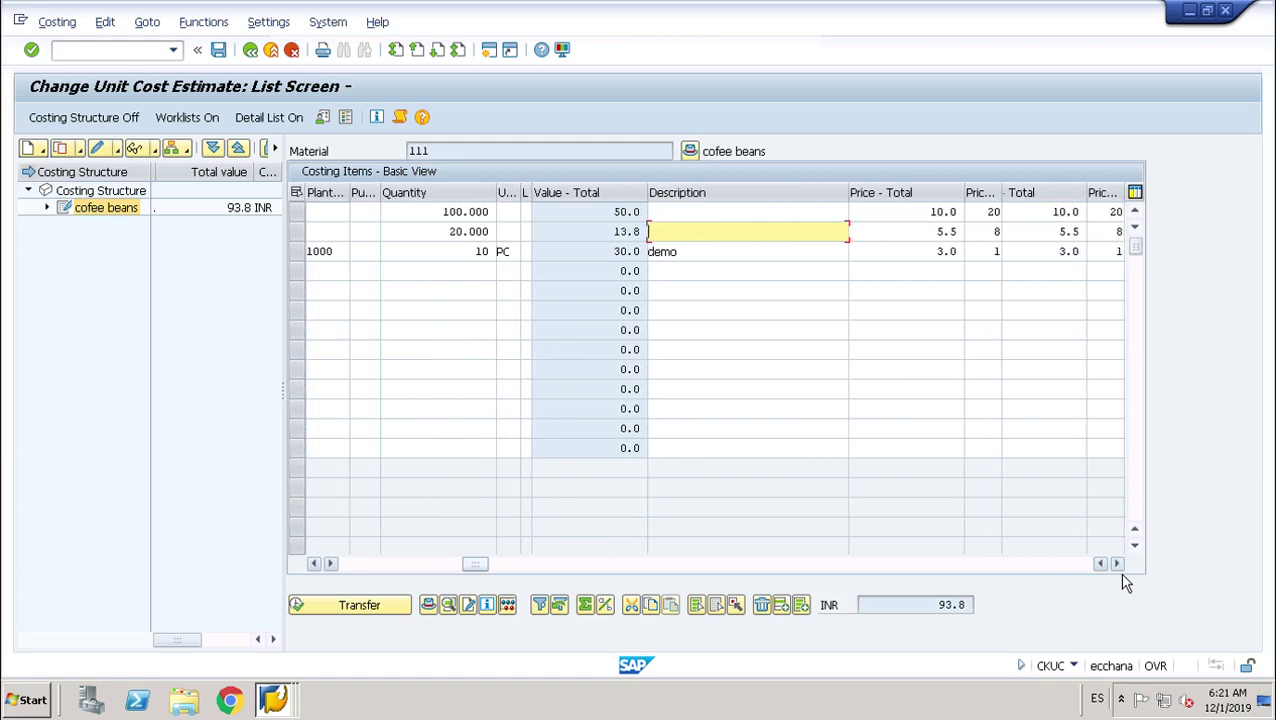
click(1117, 563)
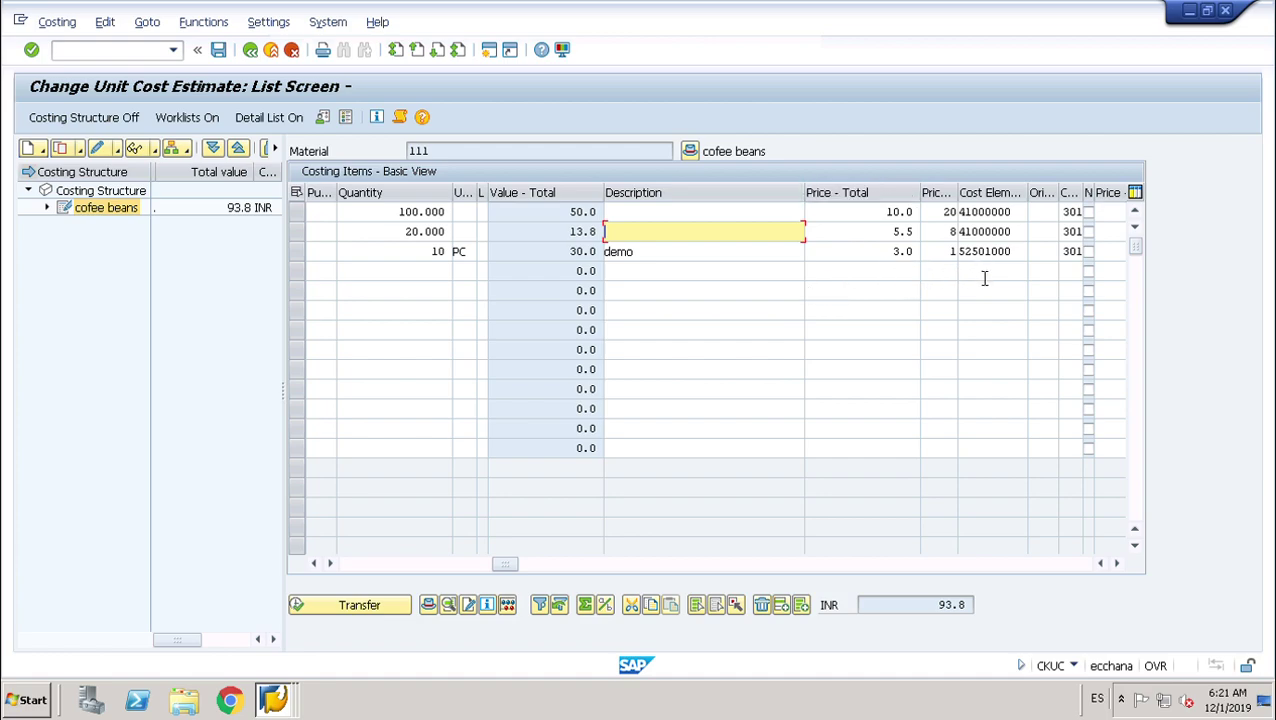
click(384, 575)
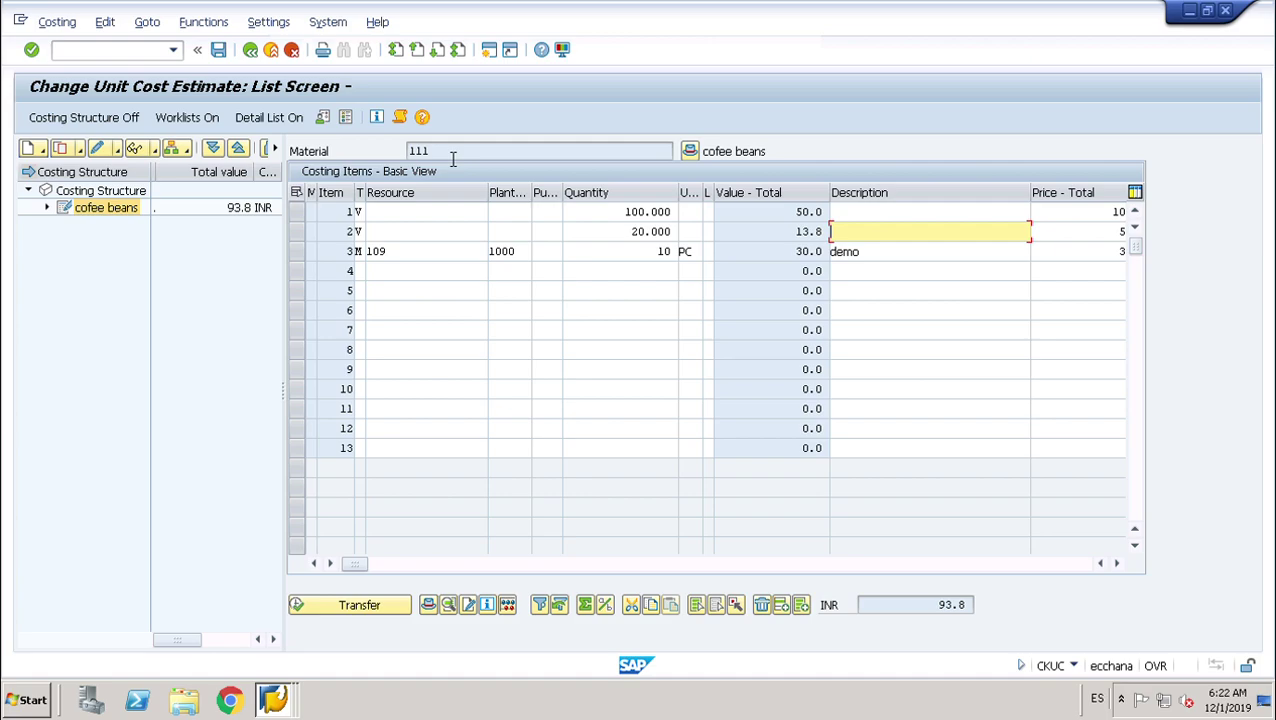
Step: Examine the costing functions and the items below cofee beans in the costing structure, and return to SAP Easy Access
click(226, 28)
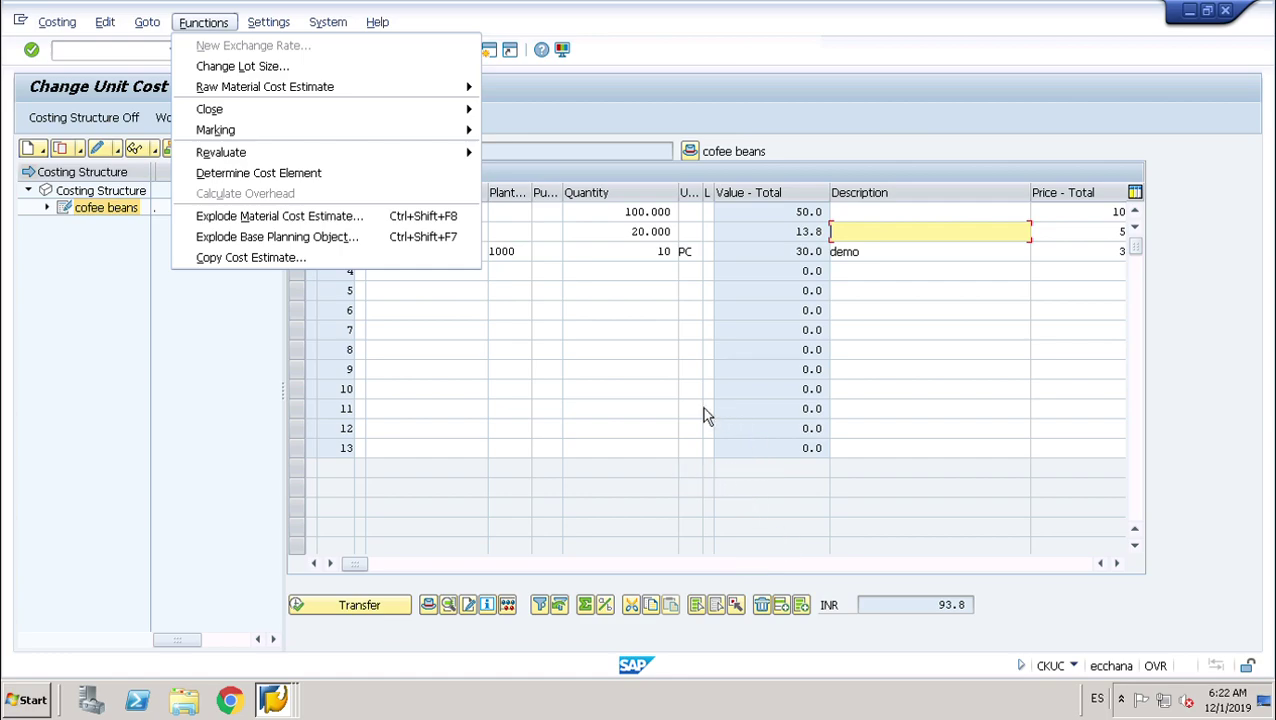
click(916, 518)
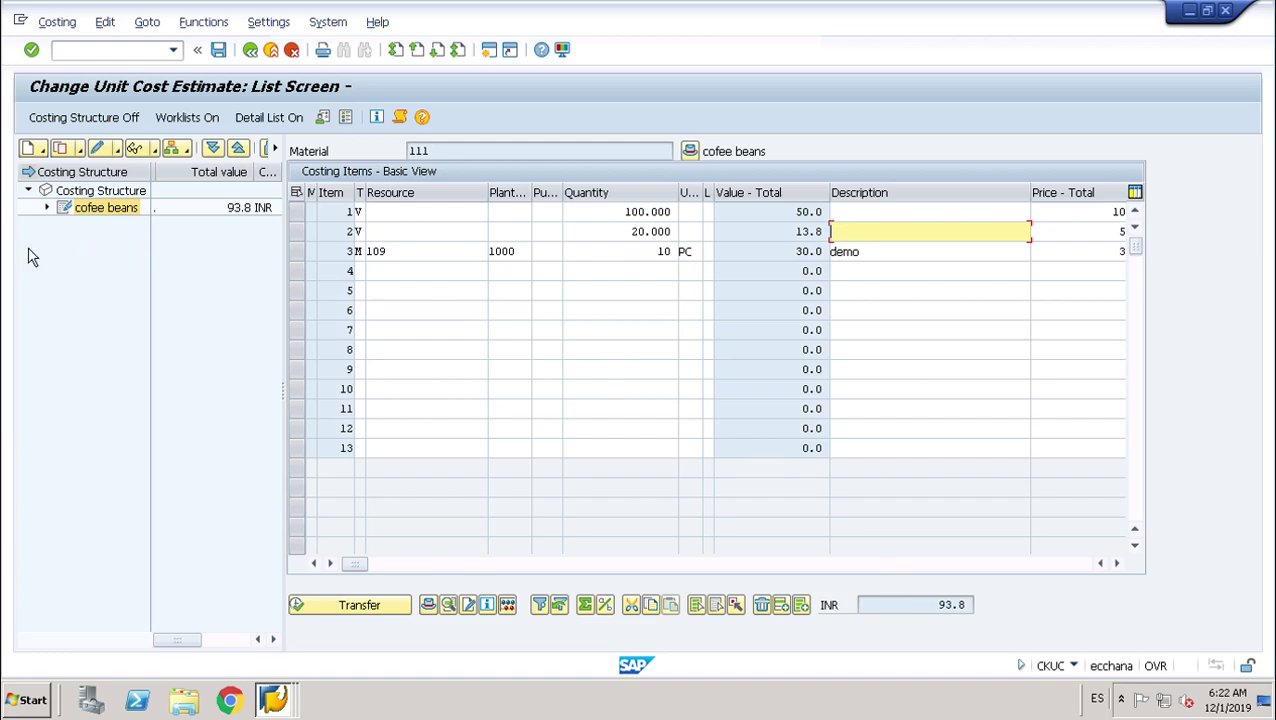
double_click(57, 215)
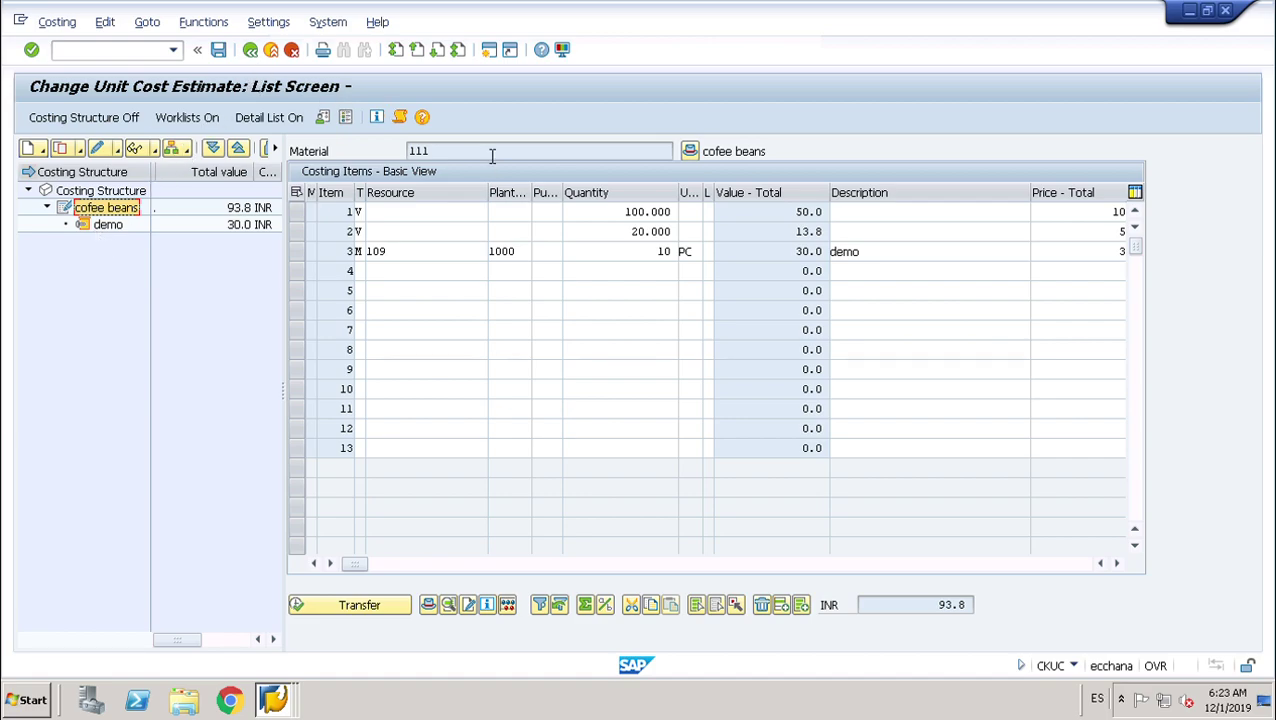
click(250, 50)
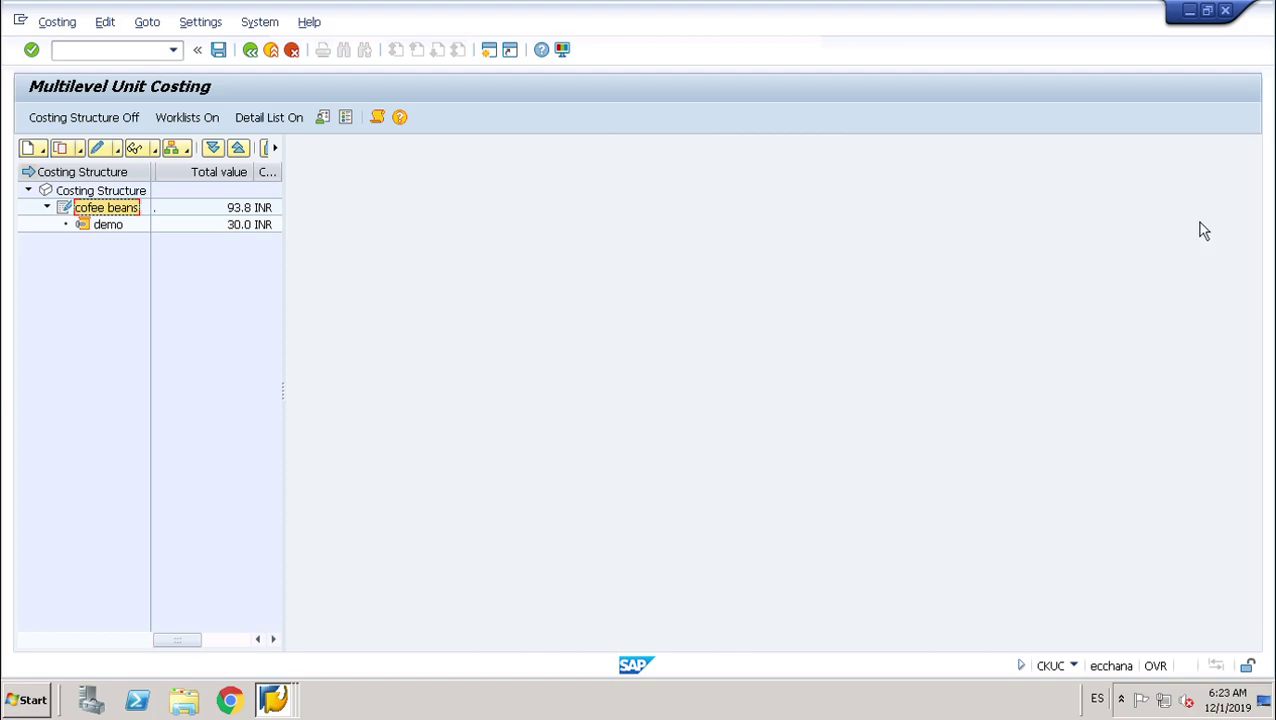
click(260, 56)
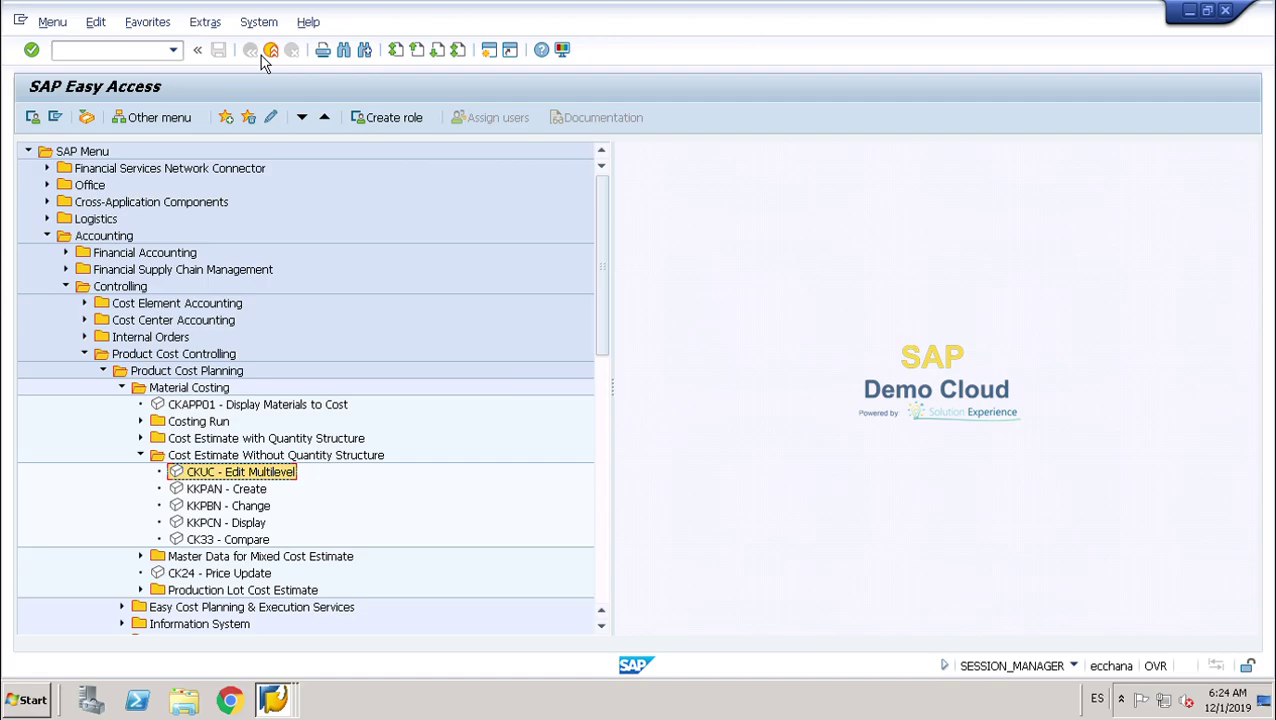